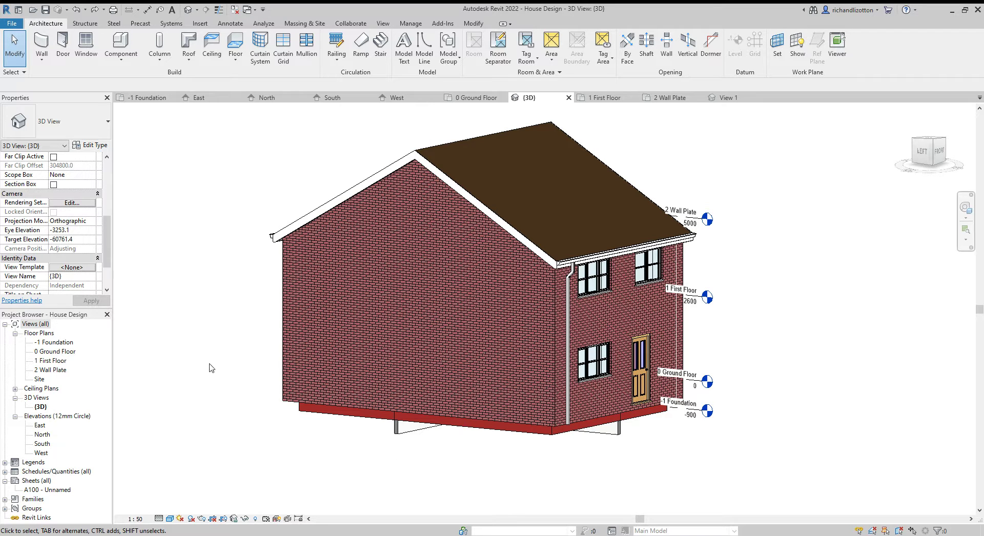
- Switch from the 3D view to the -1 Foundation floor plan in the Project Browser
double_click(41, 343)
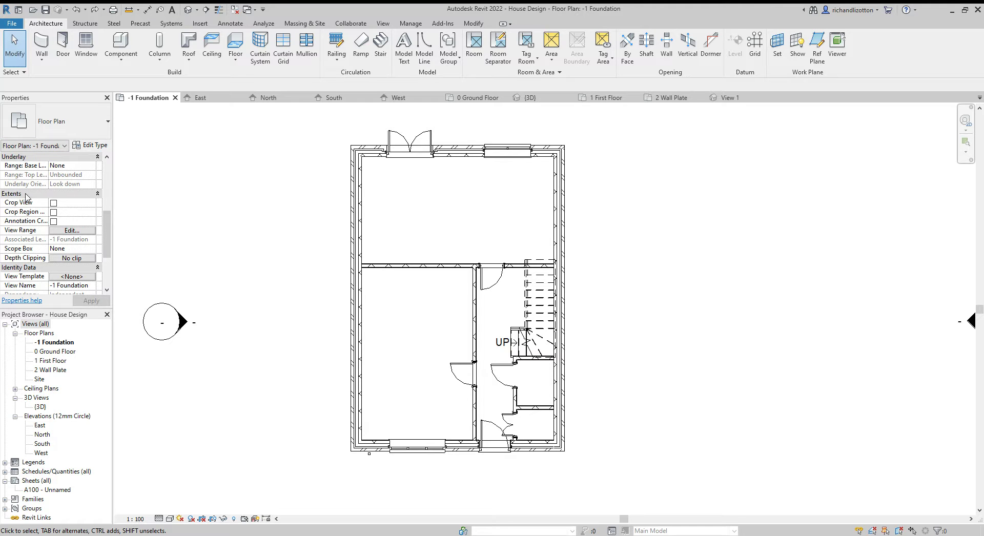
- Set the -1 Foundation view range Top and Cut plane offsets to 300.0
left_click(71, 233)
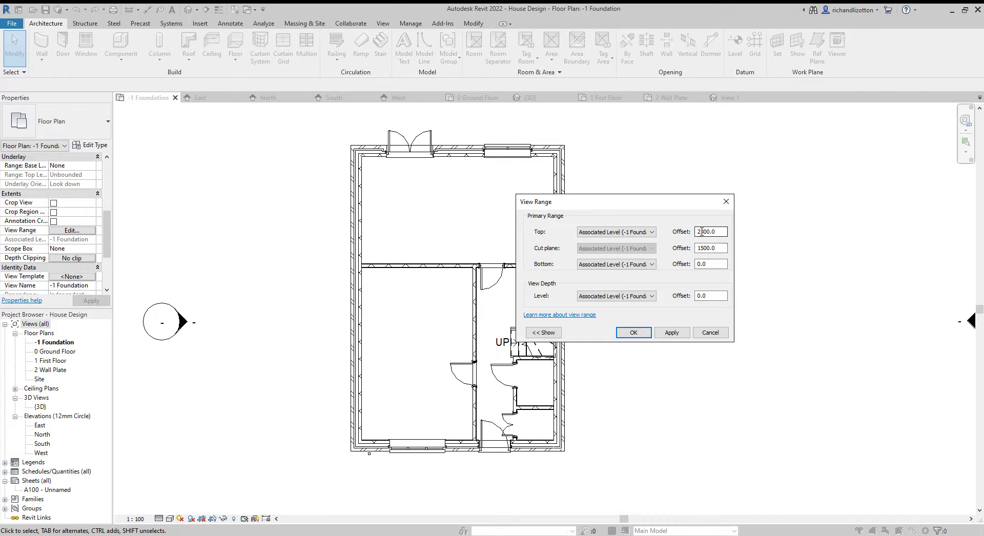
left_click(701, 231)
left_click_drag(703, 232, 696, 232)
key("Delete")
left_click_drag(704, 248, 700, 249)
type("3")
left_click(634, 333)
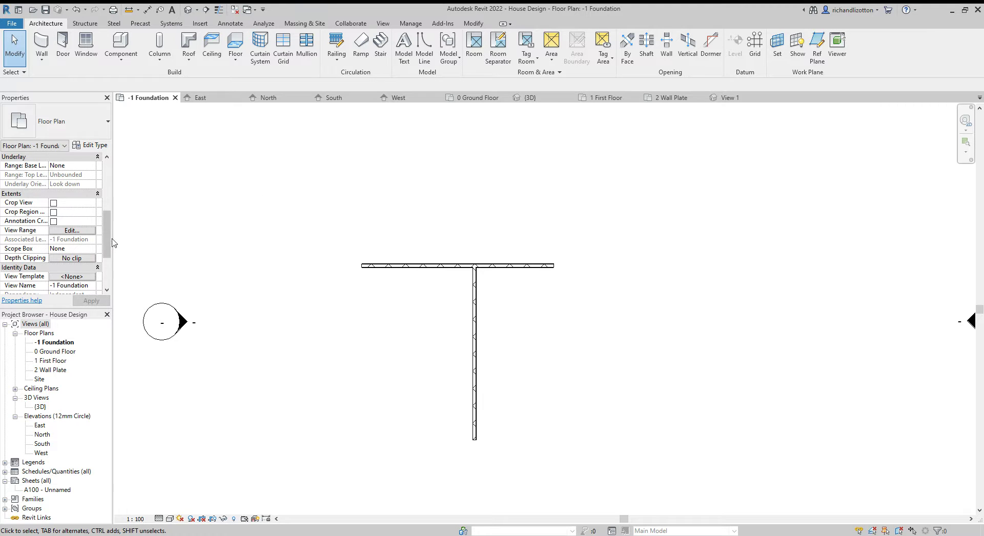
- Set the plan's Underlay Base Level to 0 Ground Floor in Properties
left_click_drag(108, 239, 108, 229)
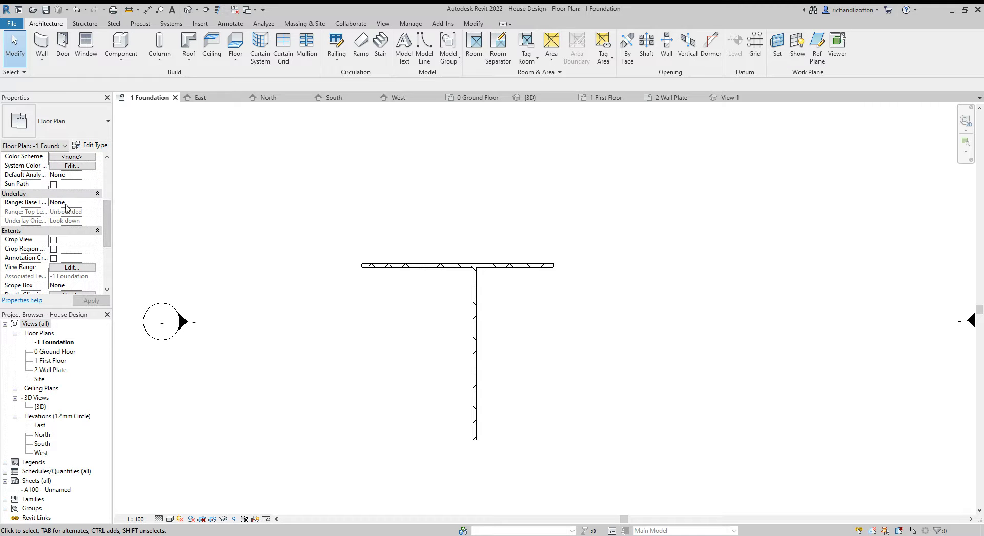
left_click(91, 204)
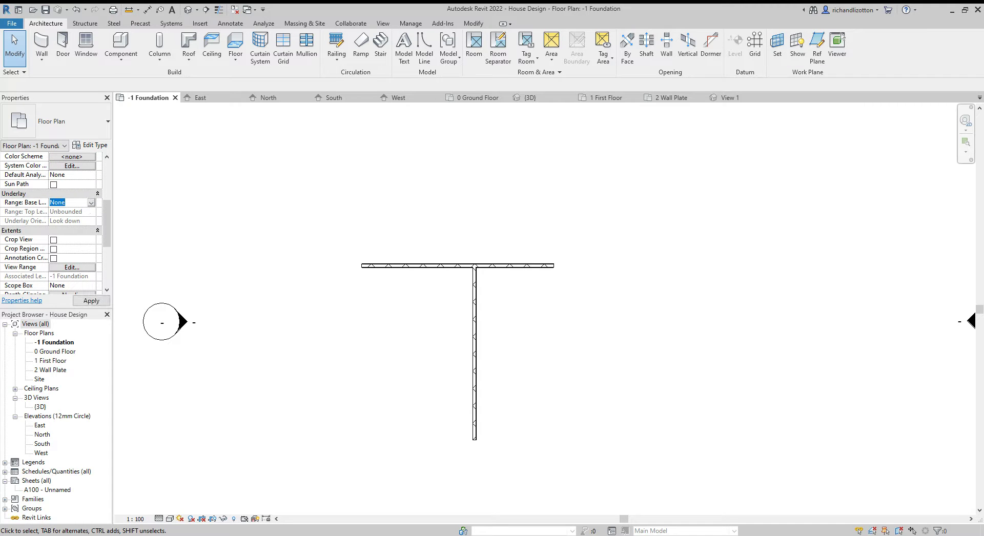
left_click(72, 230)
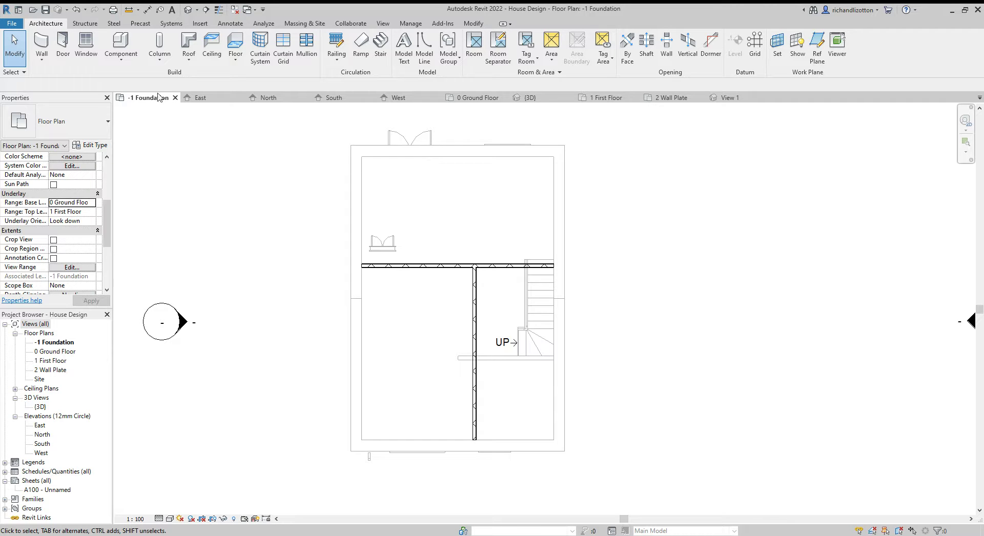
- Start an architectural wall of type Wall-Ext_102Bwk-50cav-100Ins-100LBlk-12P and open its type properties
left_click(46, 65)
left_click(60, 79)
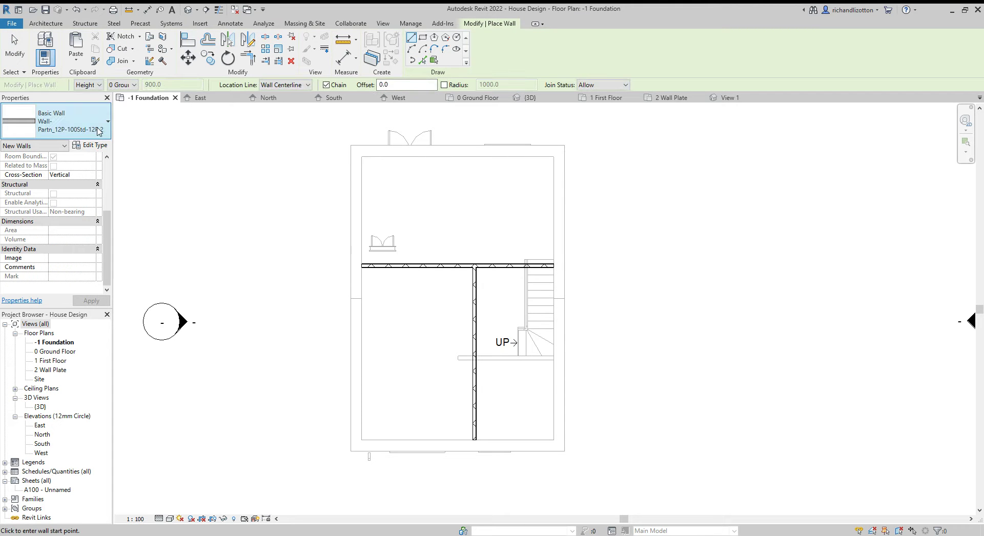
left_click(102, 128)
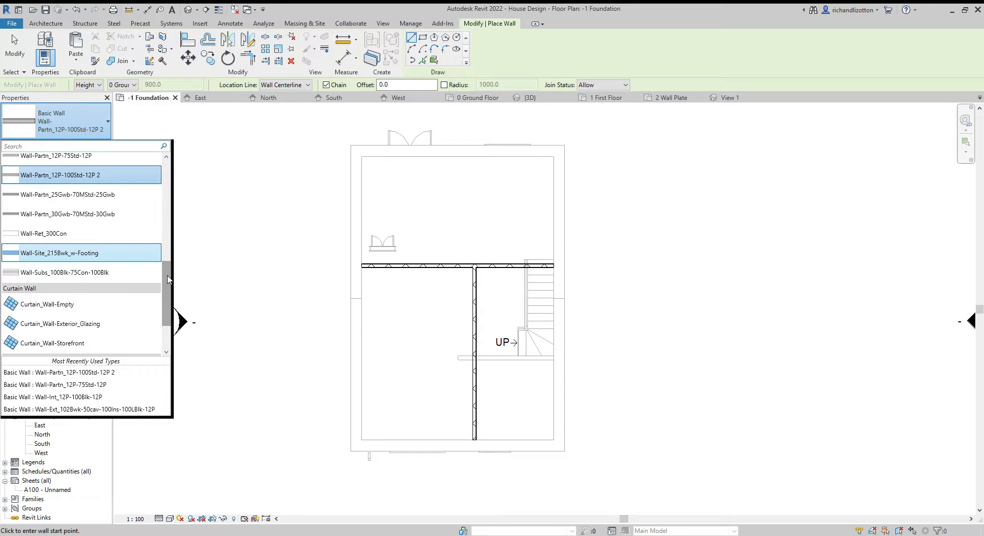
left_click_drag(166, 281, 174, 182)
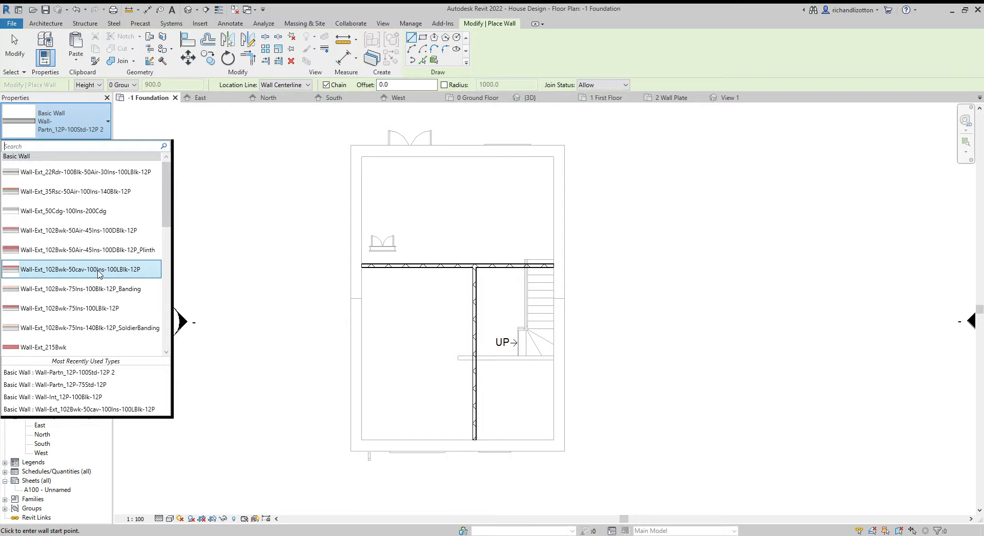
left_click(99, 269)
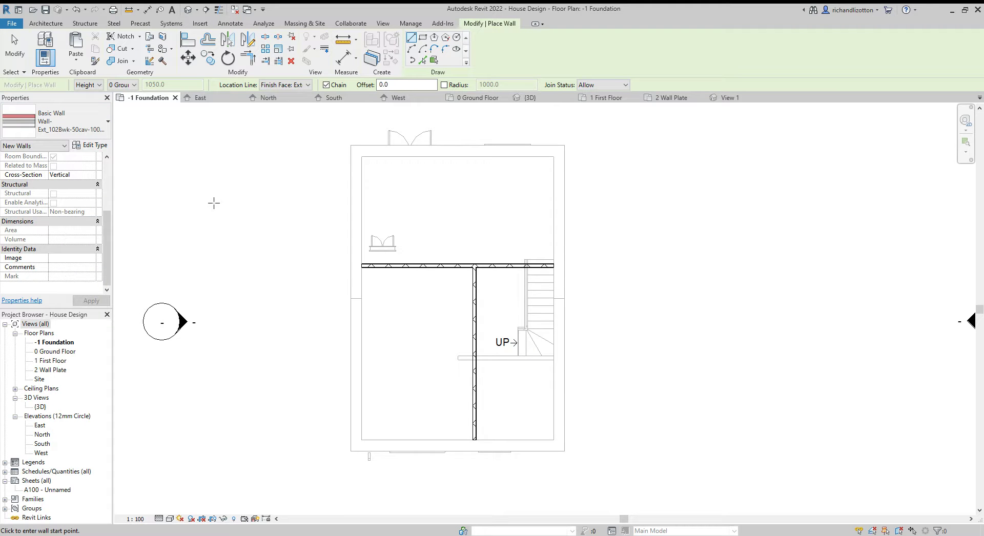
left_click(94, 147)
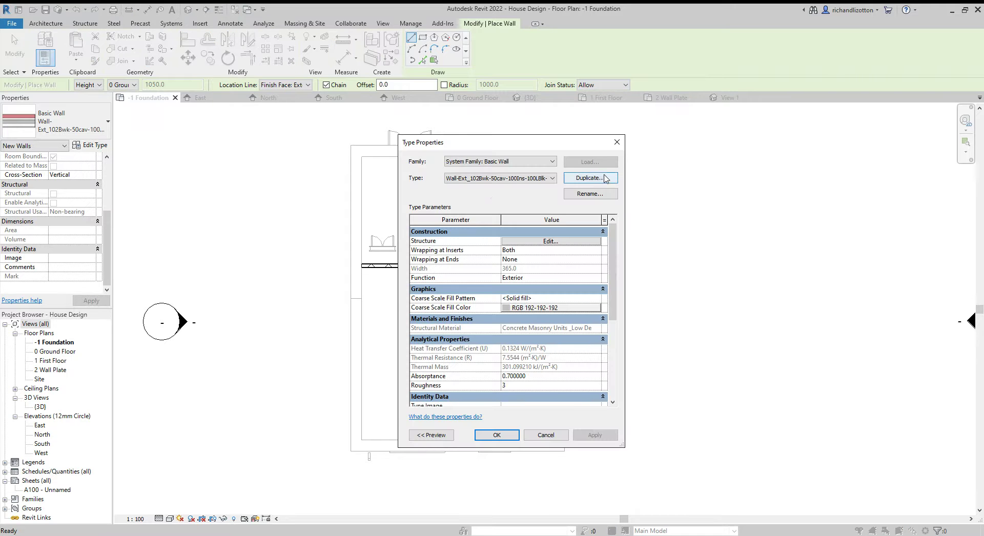
- Duplicate the wall type, replacing the insulation part of the new name with 150conc
left_click(590, 178)
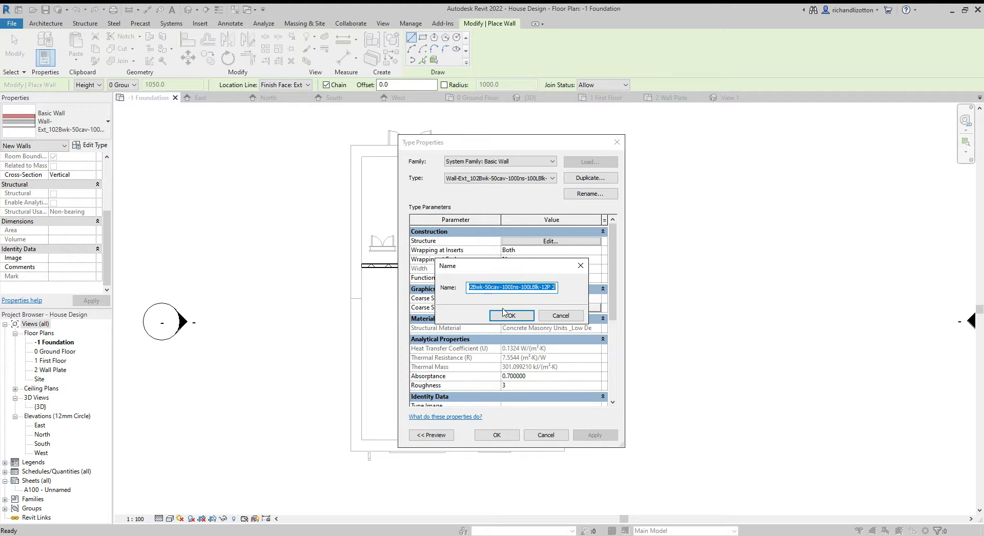
left_click(557, 287)
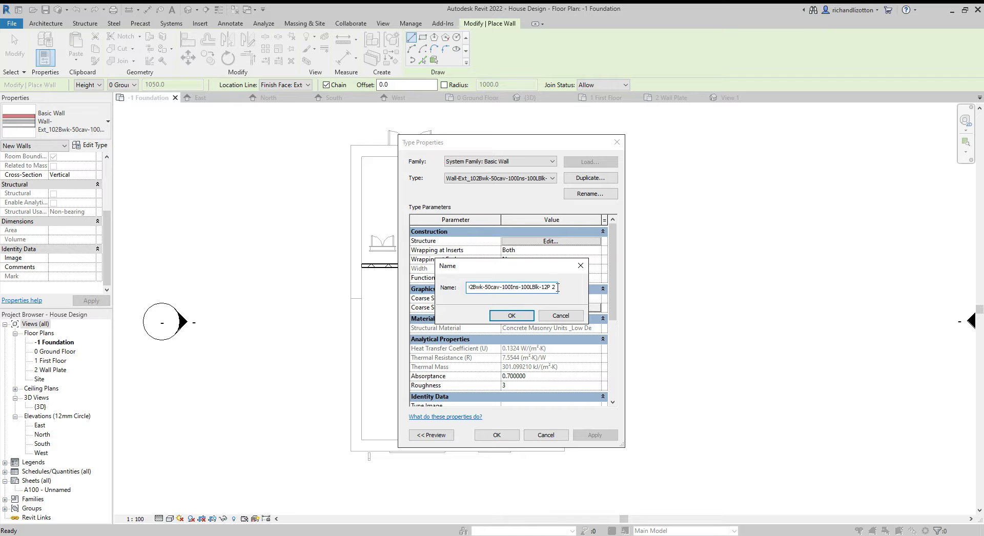
left_click_drag(554, 288, 546, 289)
key("BackSpace")
left_click_drag(532, 288, 521, 290)
key("BackSpace")
key("Delete")
key("Delete")
type("150conc")
- Finish renaming the duplicate to Wall-Found_100Blk-150conc-100LBlk and confirm
key("BackSpace")
key("BackSpace")
type("0")
key("Delete")
type("Bl")
key("Home")
key("BackSpace")
key("BackSpace")
key("BackSpace")
type("Found")
left_click(524, 315)
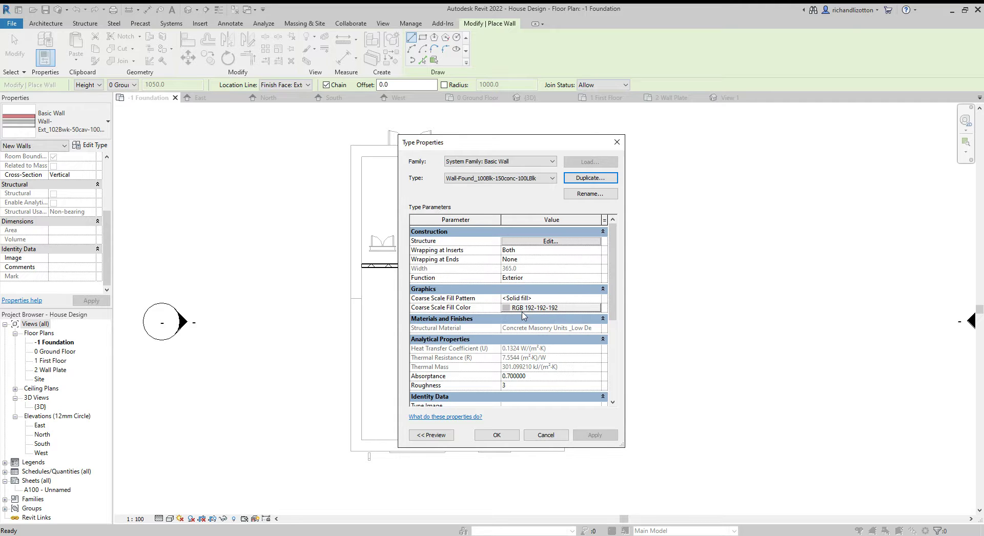
- Open the wall type's structure and change the first layer's thickness from 102.5 to 100
left_click(547, 242)
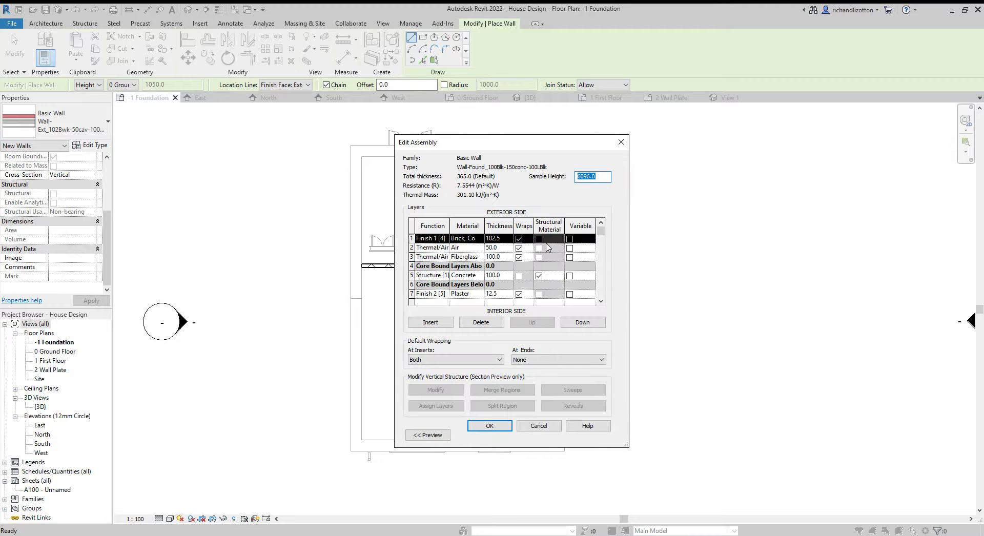
left_click_drag(629, 268, 726, 268)
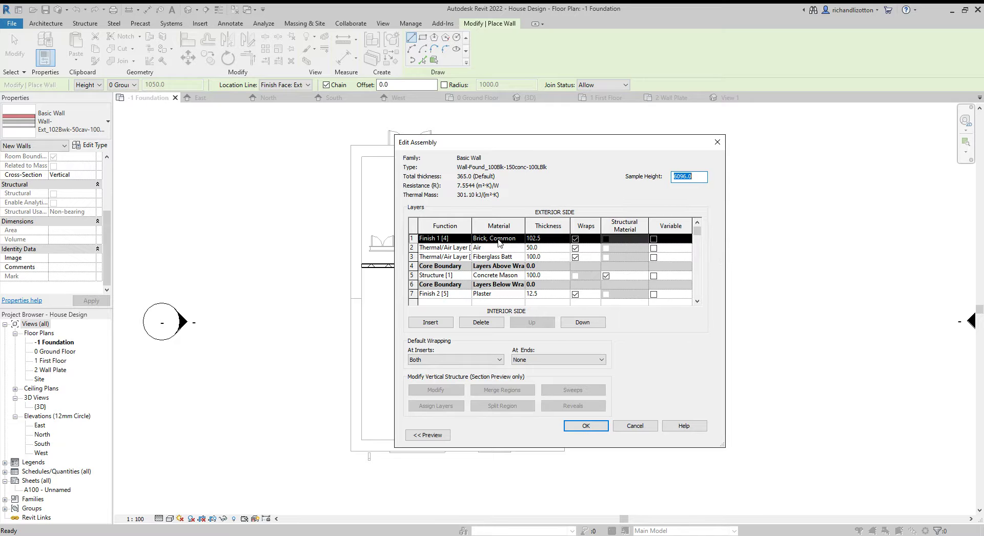
left_click(544, 239)
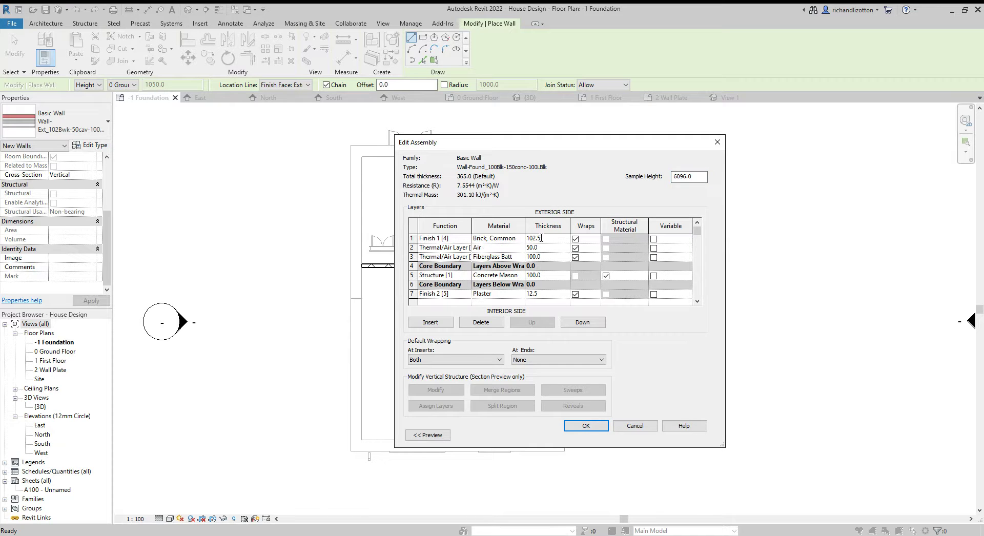
left_click_drag(541, 239, 534, 240)
type("00")
- Assign Concrete Masonry Units _High Density as the first layer's material
left_click(518, 239)
left_click(520, 239)
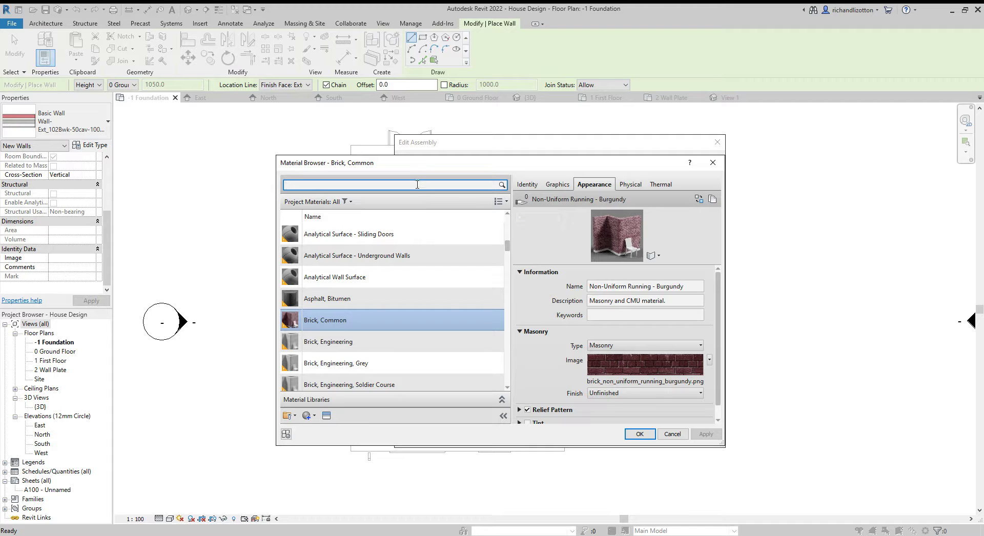
type("dense")
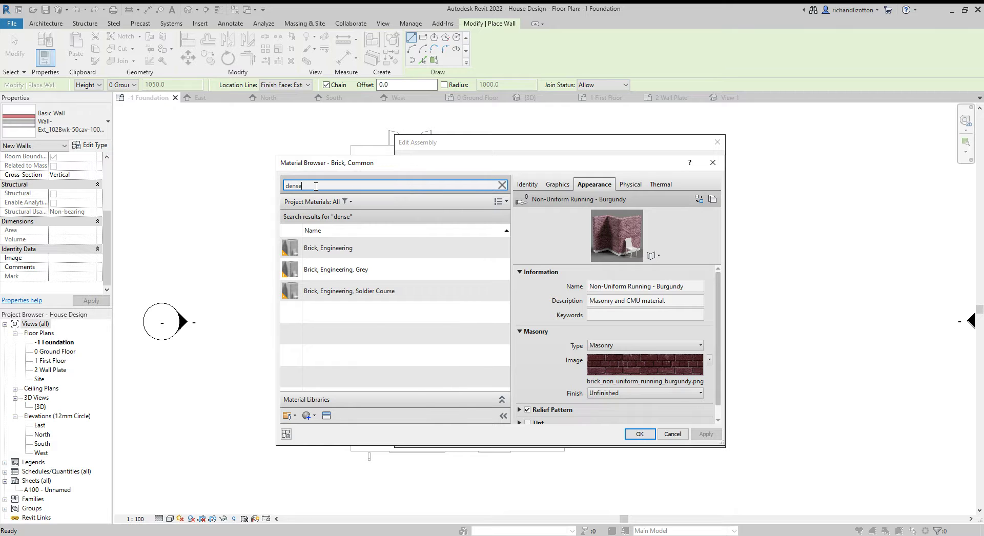
left_click_drag(314, 186, 268, 190)
type("block")
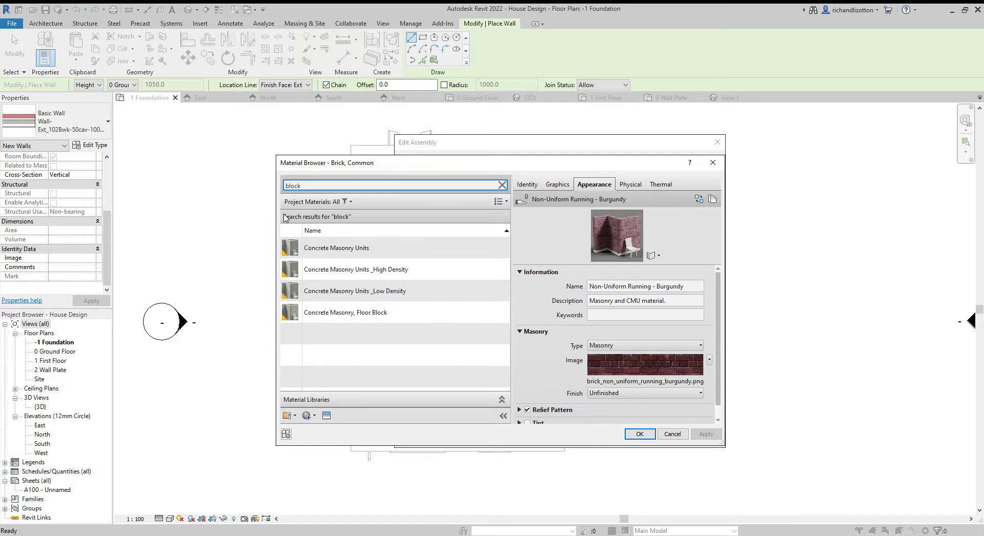
left_click(410, 276)
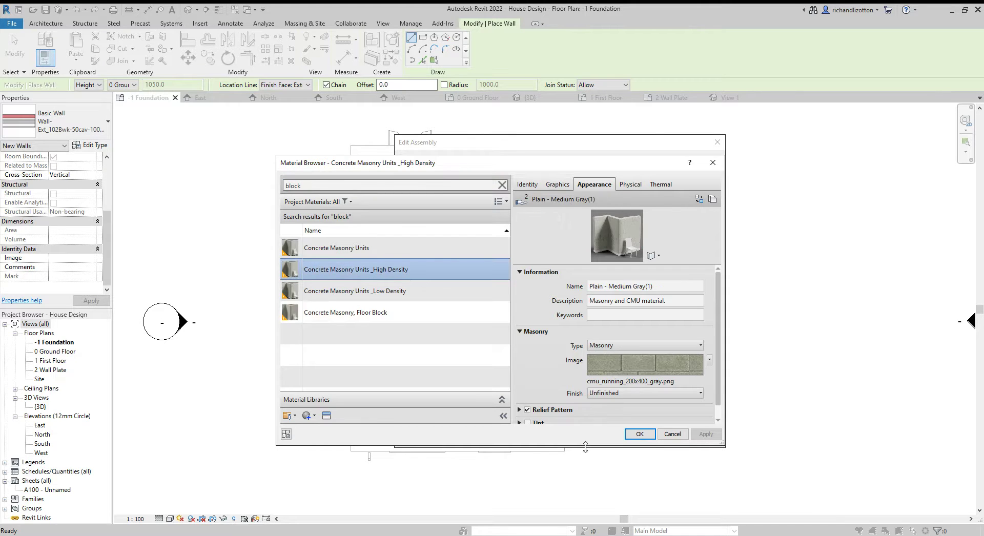
left_click(640, 434)
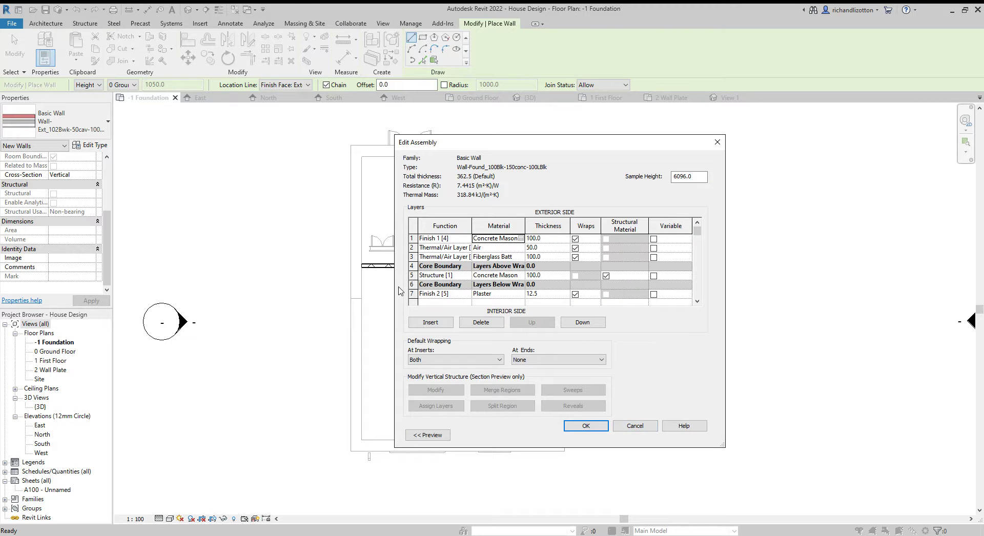
left_click_drag(395, 287, 298, 285)
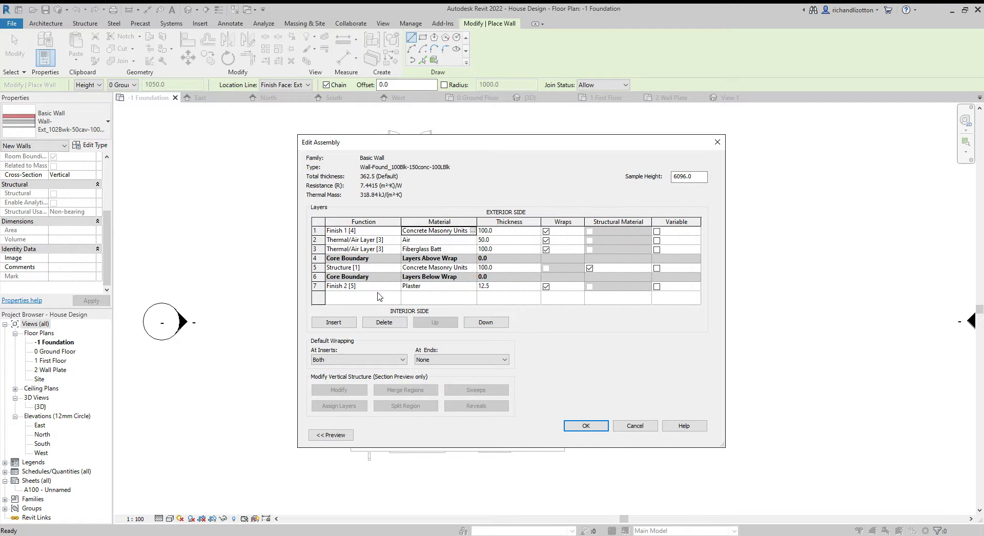
- Set the core structure layer's material to Concrete Masonry Units _High Density
left_click(471, 267)
left_click(472, 267)
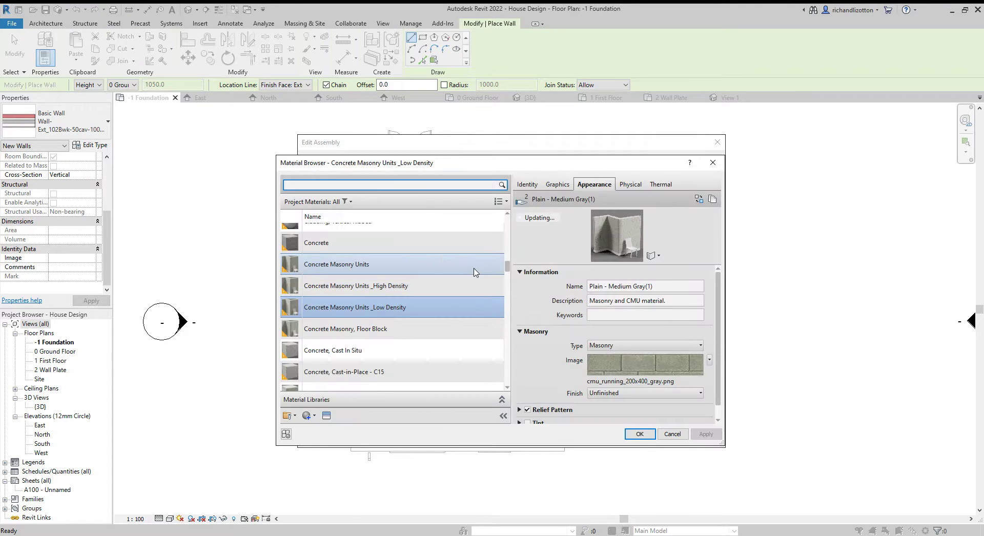
left_click(401, 291)
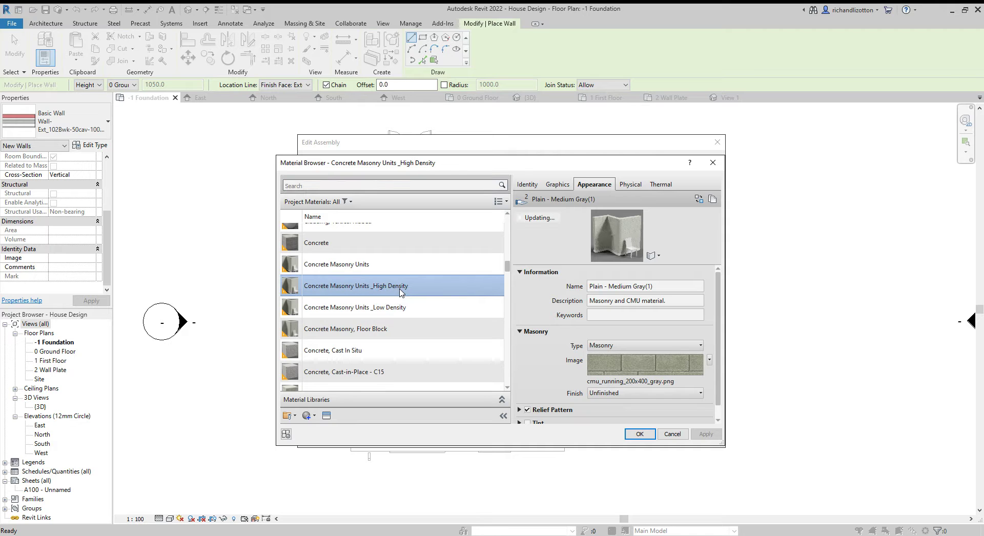
left_click(640, 434)
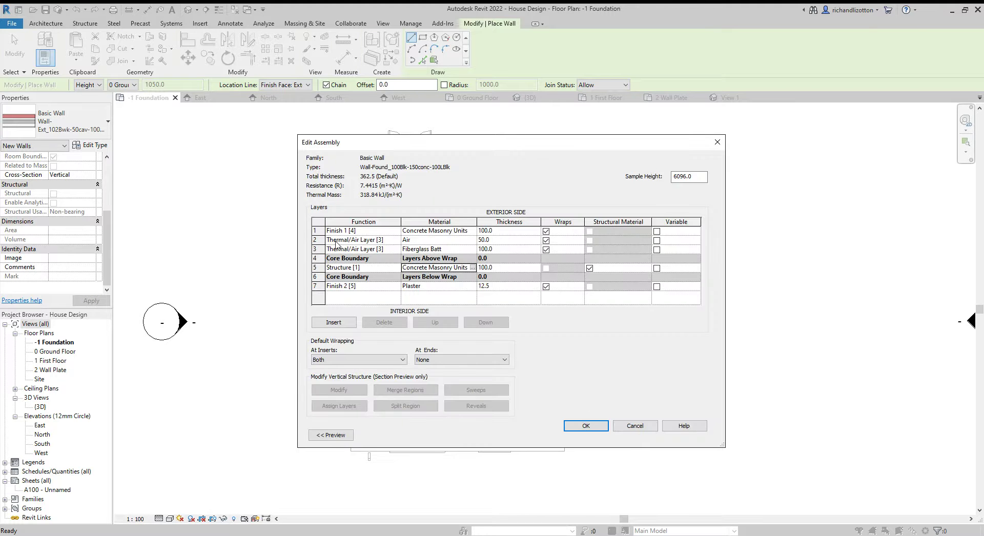
- Delete the Fiberglass Batt insulation and Plaster finish layers
left_click(320, 248)
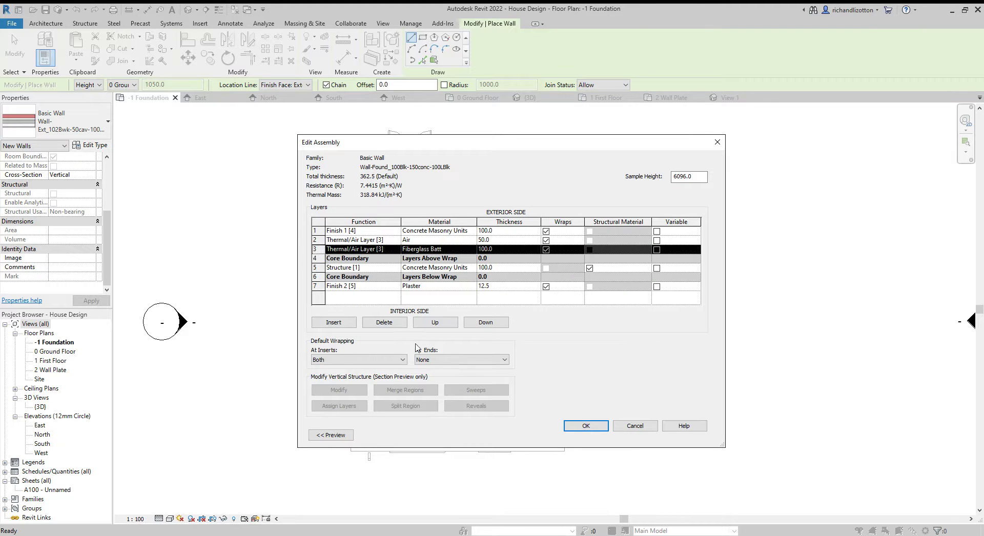
left_click(389, 322)
left_click(319, 277)
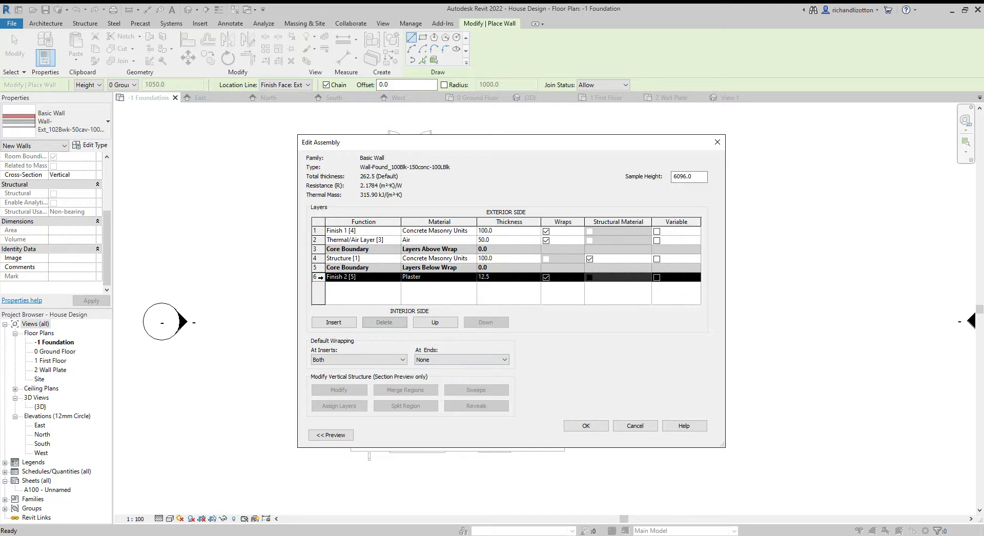
left_click(399, 321)
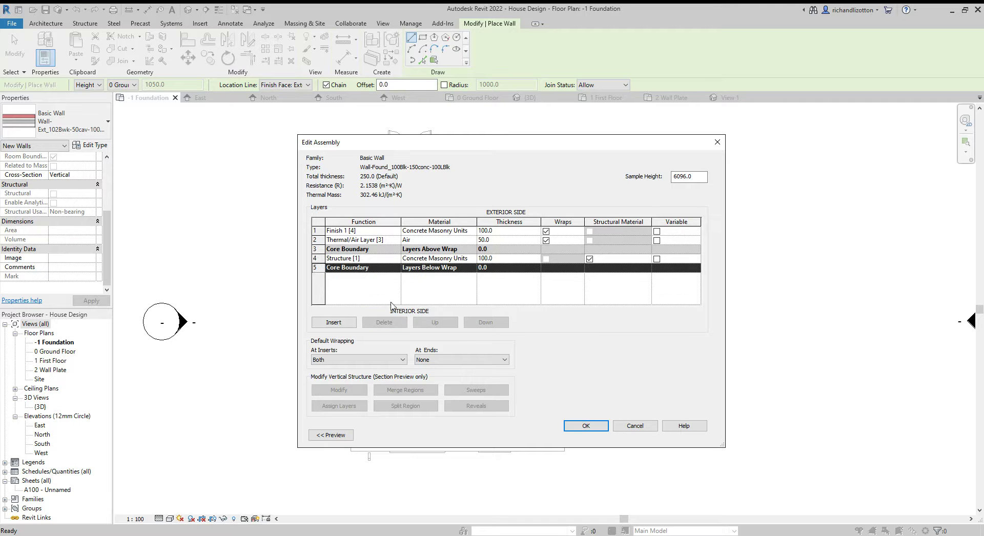
- Make the air layer a 150-thick Structure layer of Concrete, Cast In Situ, and save the type
left_click(398, 243)
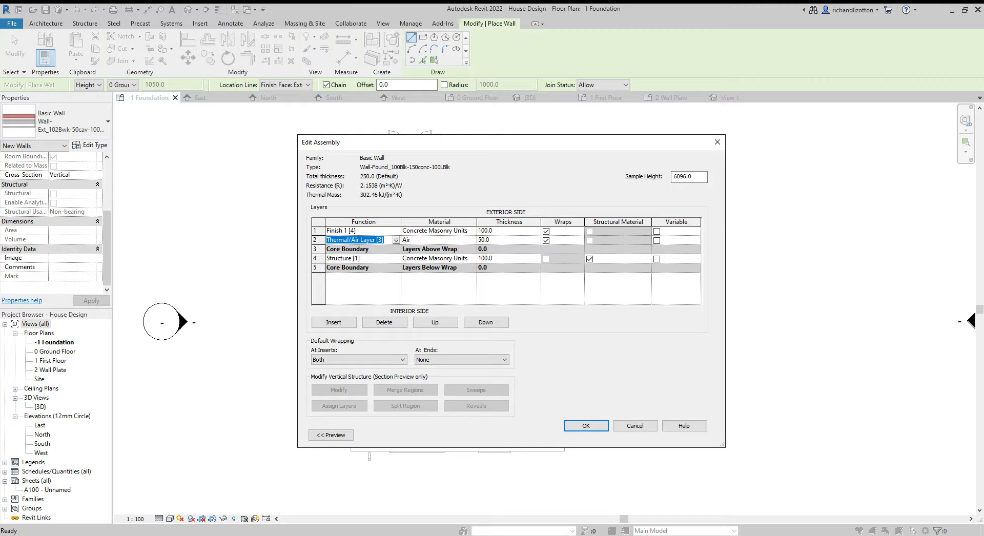
left_click_drag(397, 242, 357, 250)
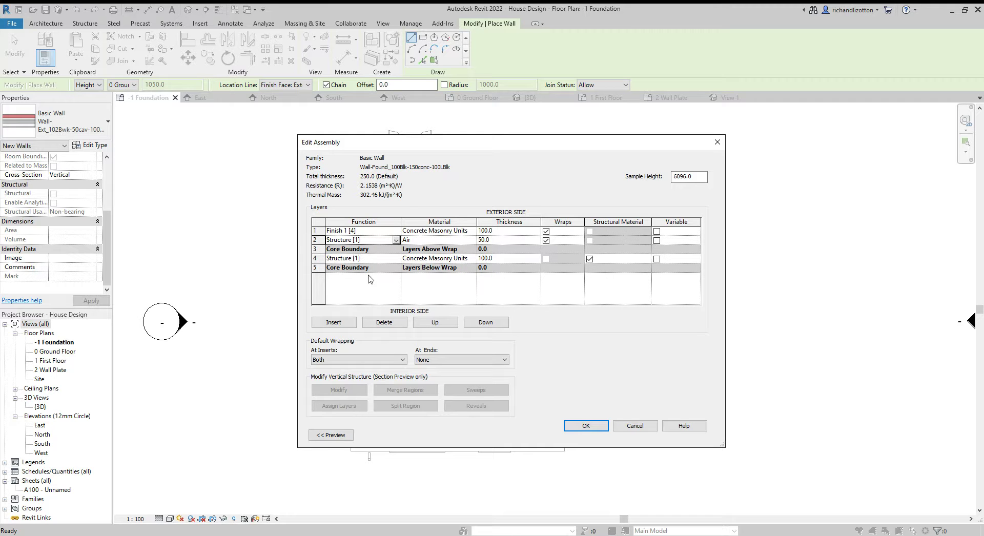
left_click(475, 239)
left_click(473, 239)
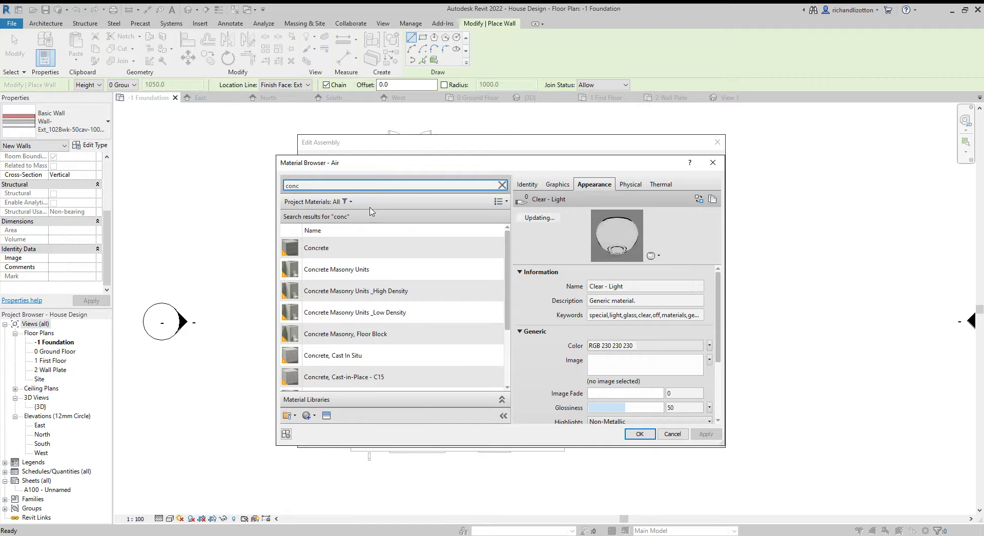
left_click(385, 358)
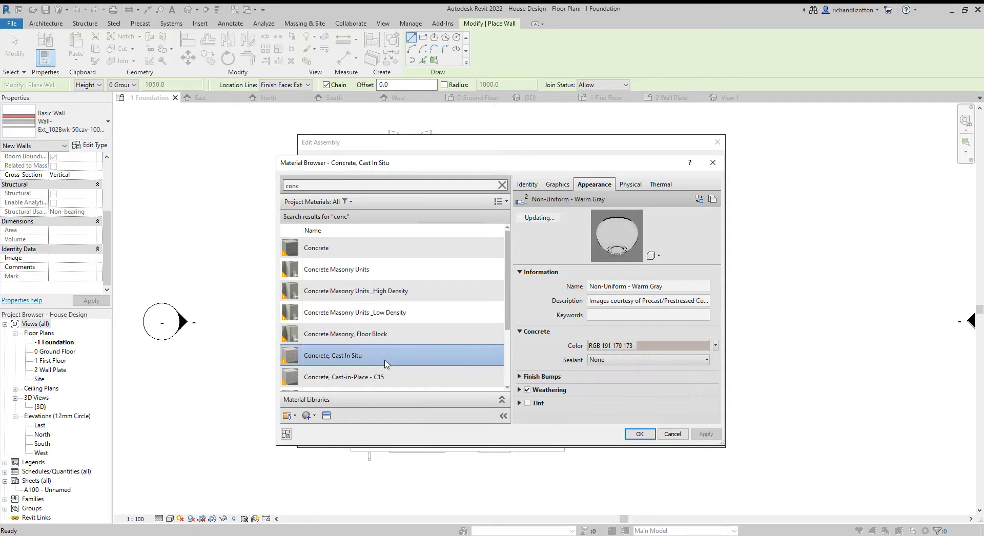
left_click(640, 434)
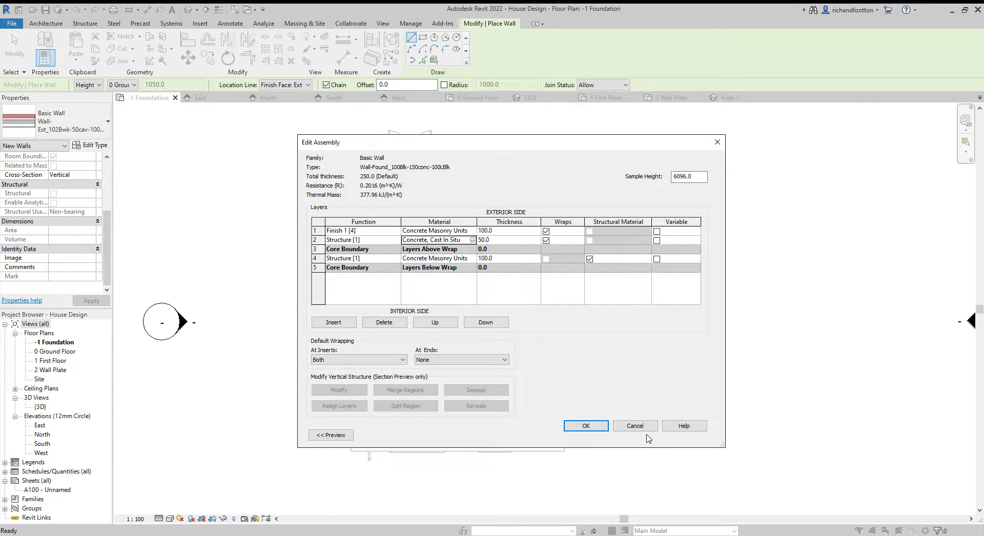
left_click(480, 240)
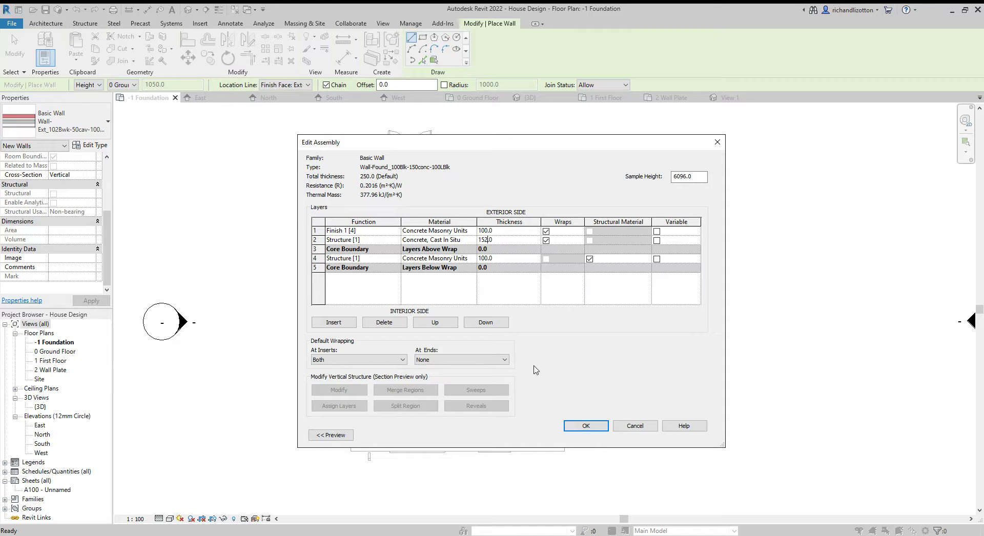
left_click(586, 426)
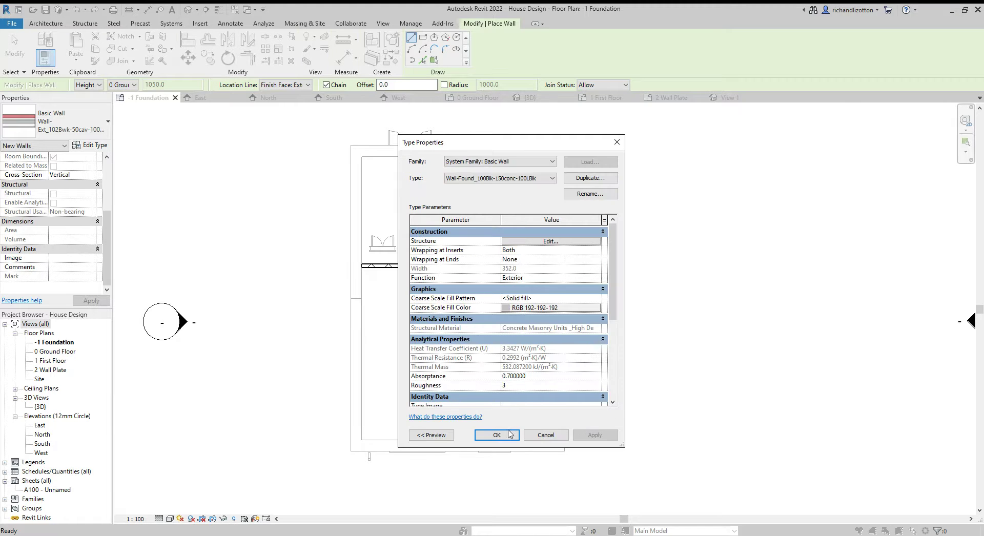
left_click(497, 435)
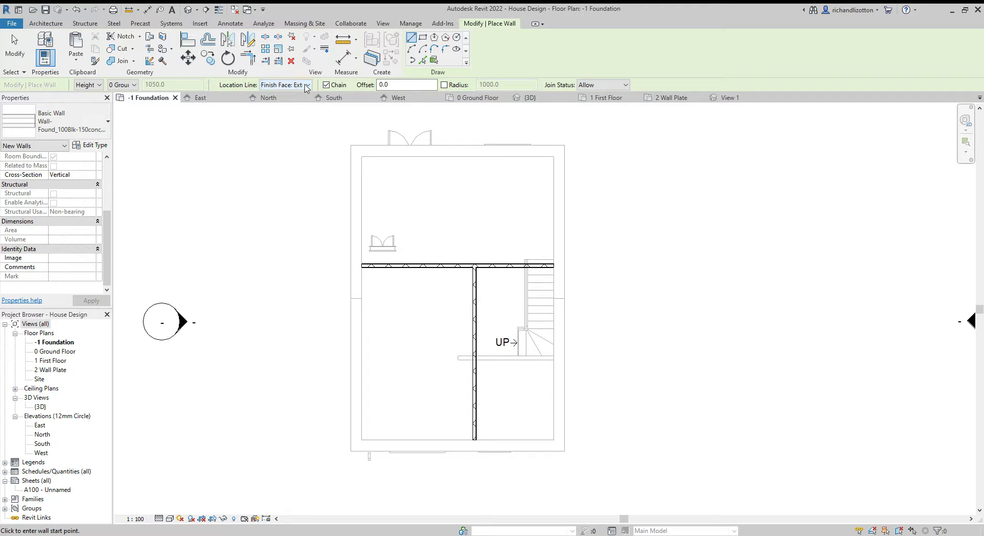
- Clear the foundation walls' Base Offset to 0.0 in Properties and apply it
scroll(97, 194, "up", 4)
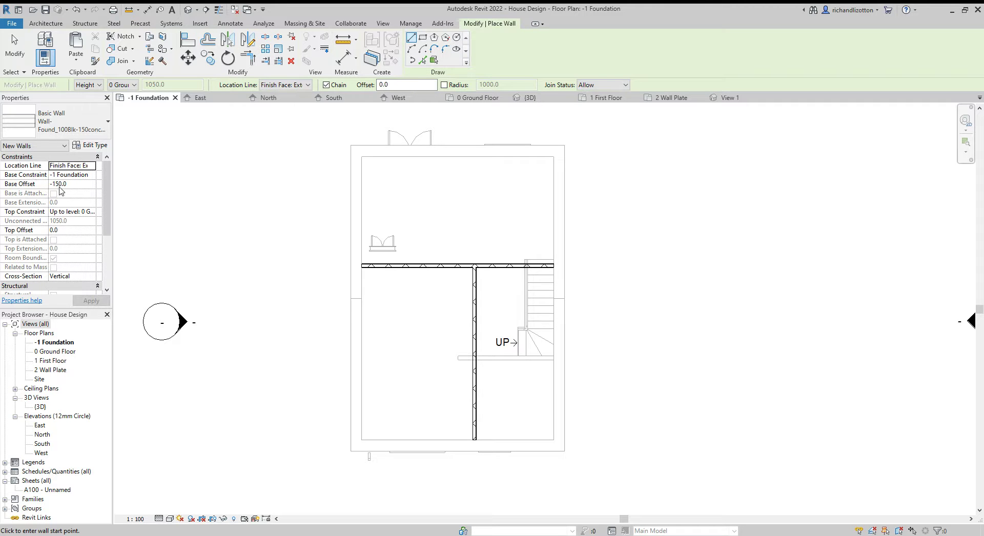
left_click(60, 183)
left_click_drag(59, 184, 50, 183)
key("BackSpace")
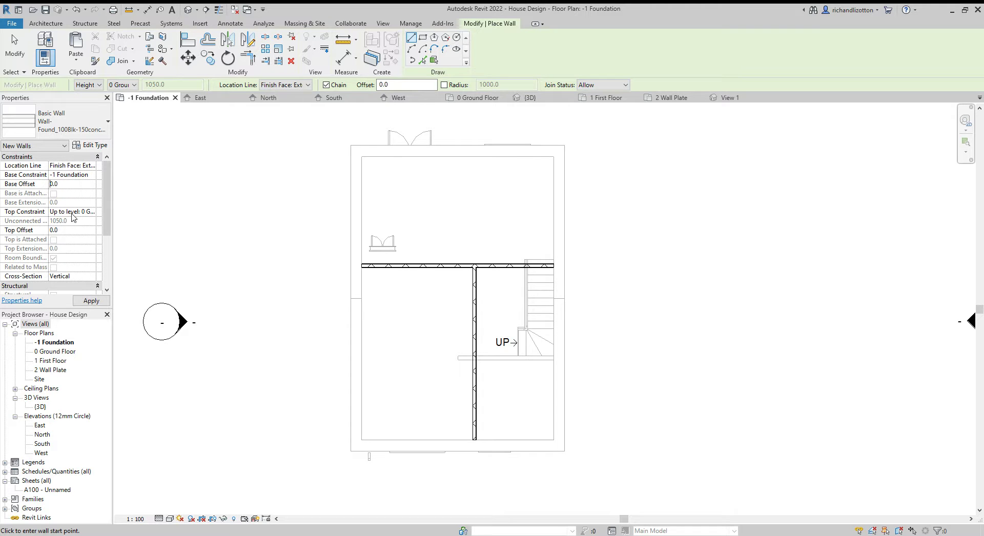
left_click(53, 230)
key("Return")
key("Return")
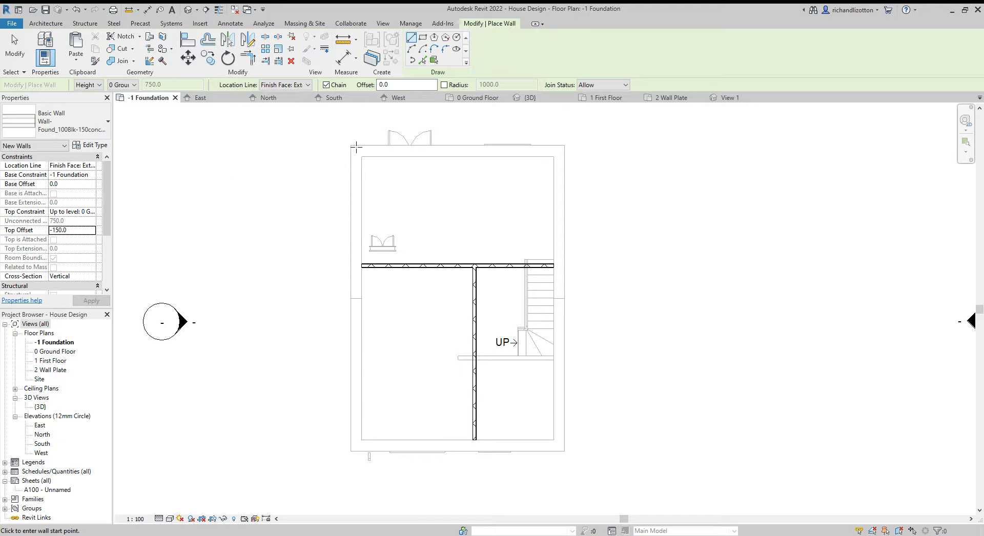
- Draw a closed 7000 by 10000 loop of foundation walls around the house corners
left_click(350, 145)
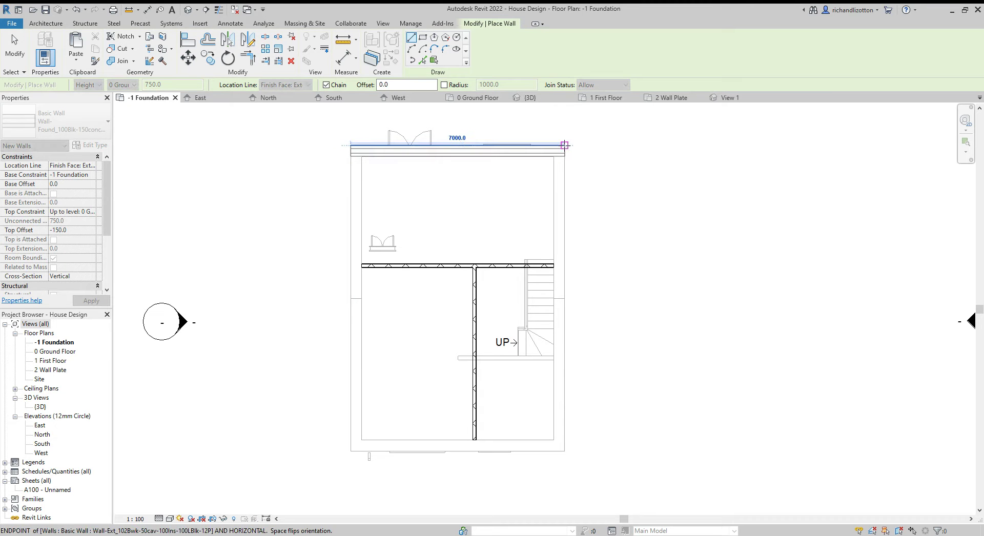
left_click(565, 145)
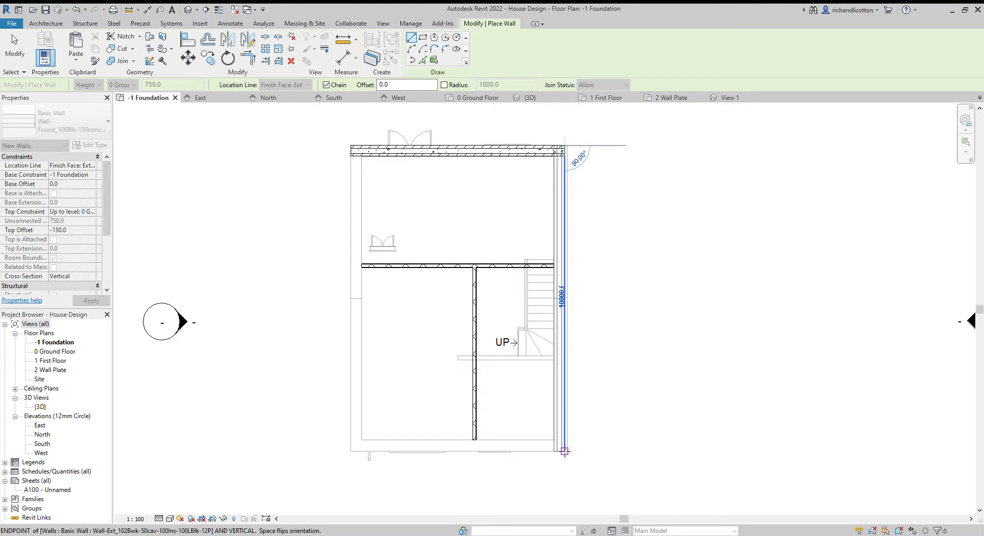
left_click(564, 451)
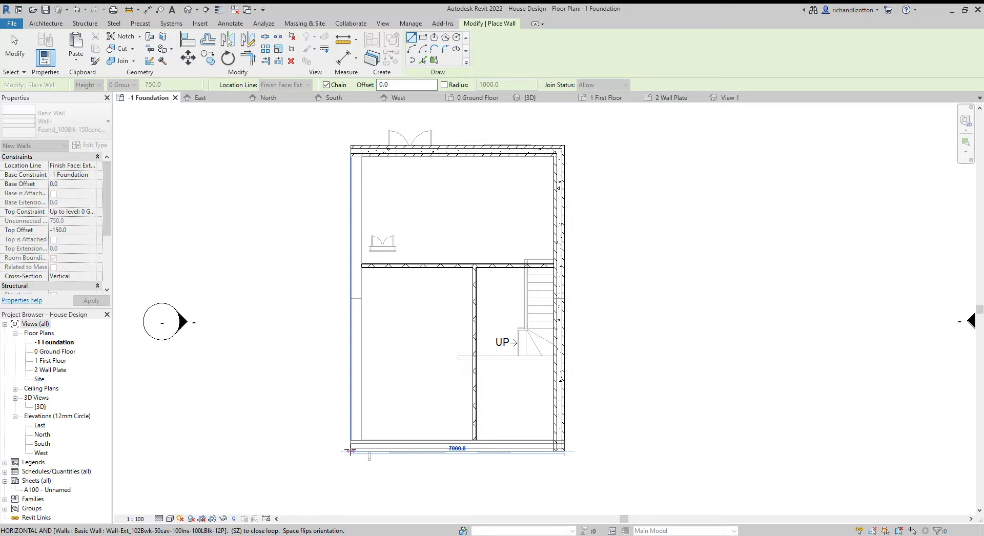
left_click(351, 450)
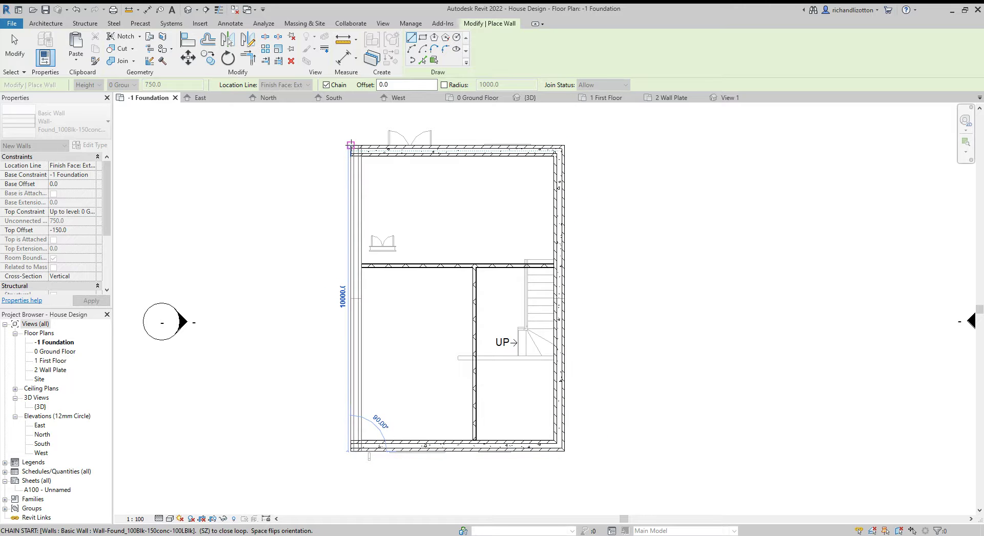
left_click(350, 145)
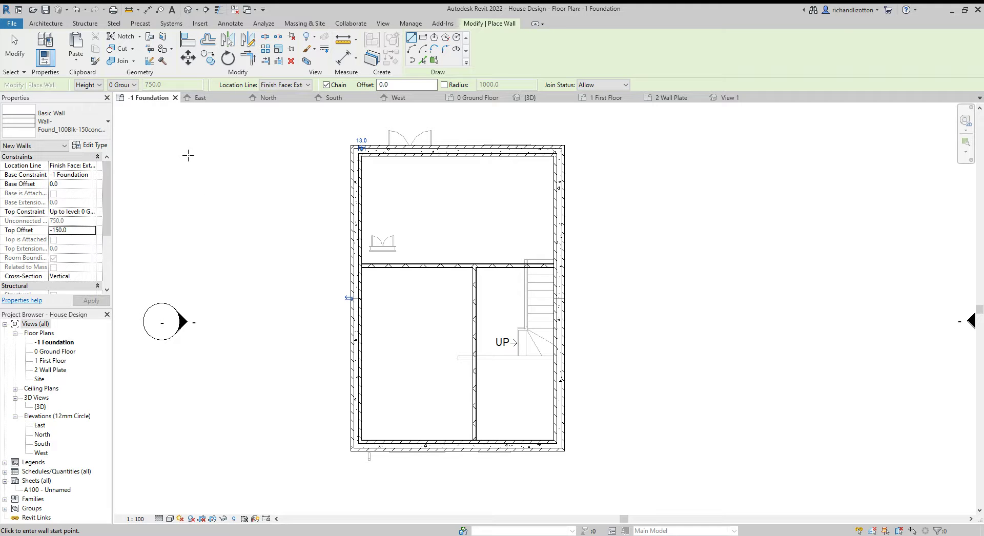
key("Escape")
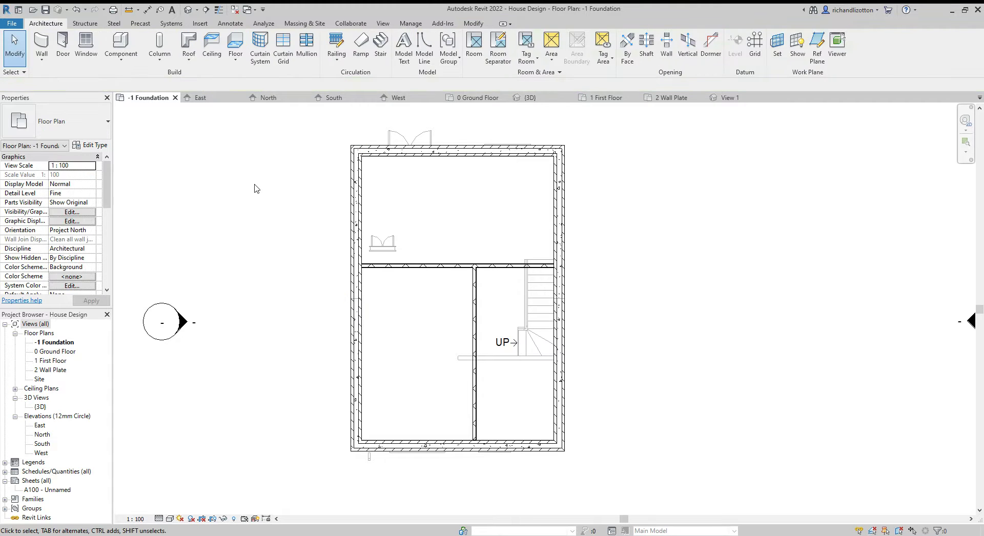
- Switch to the {3D} view and orbit to the front to inspect the block foundation walls
left_click(529, 98)
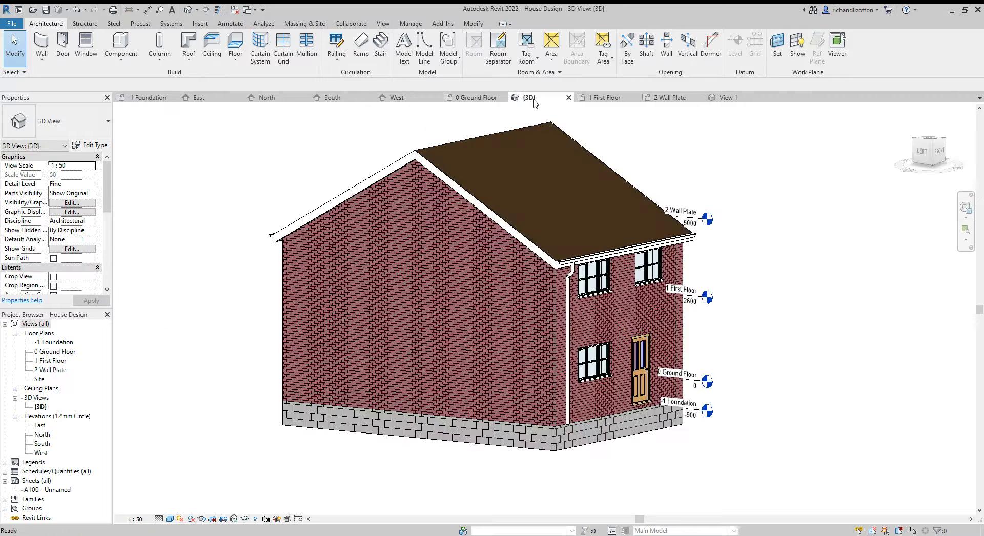
middle_click_drag(840, 371, 846, 338, "shift")
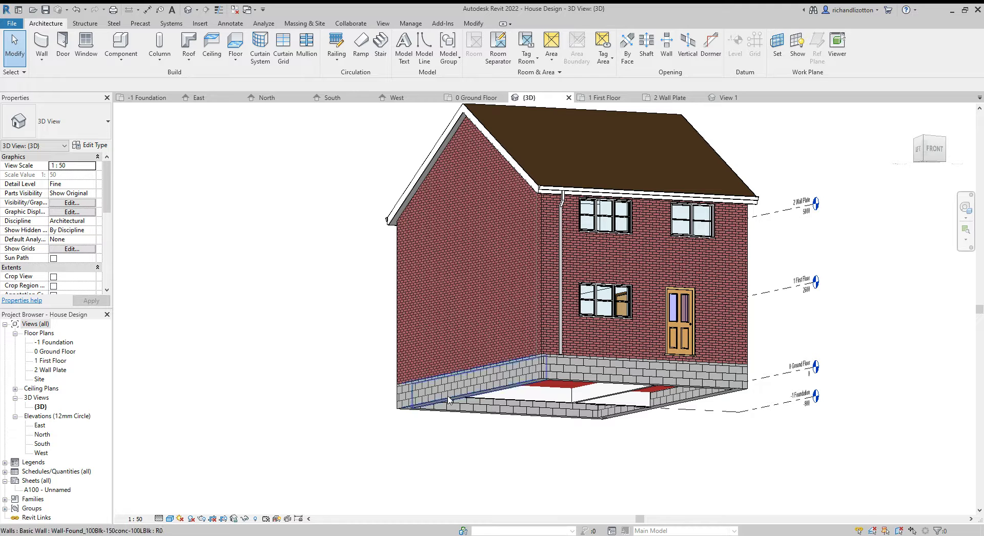
left_click(85, 24)
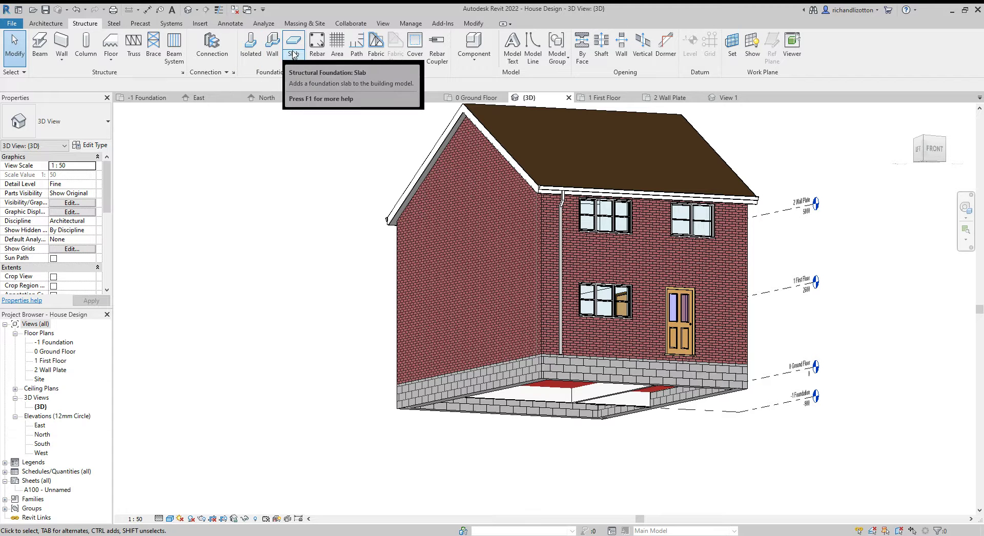
- Start the wall foundation tool and open the Standard type's properties (750 width, 275 thickness)
left_click(273, 45)
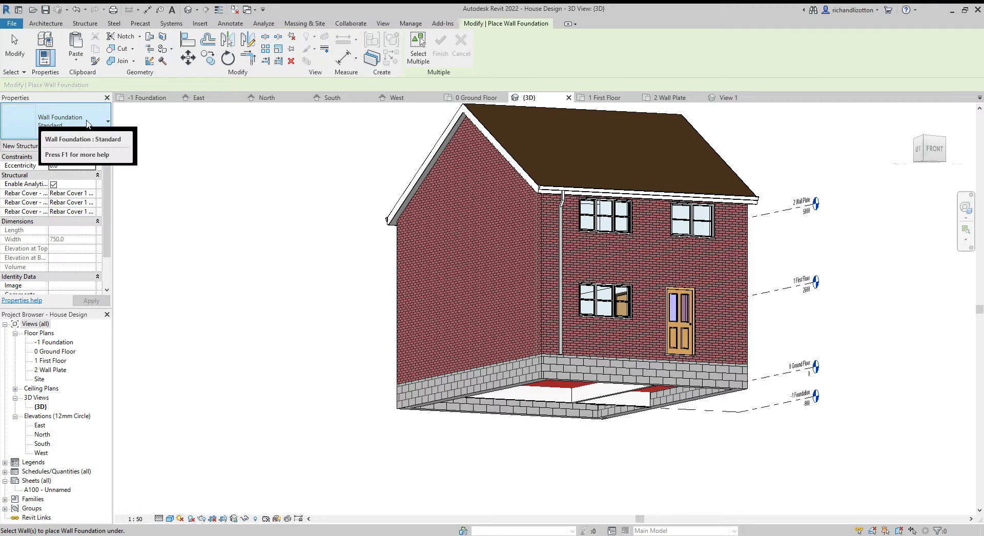
left_click(87, 124)
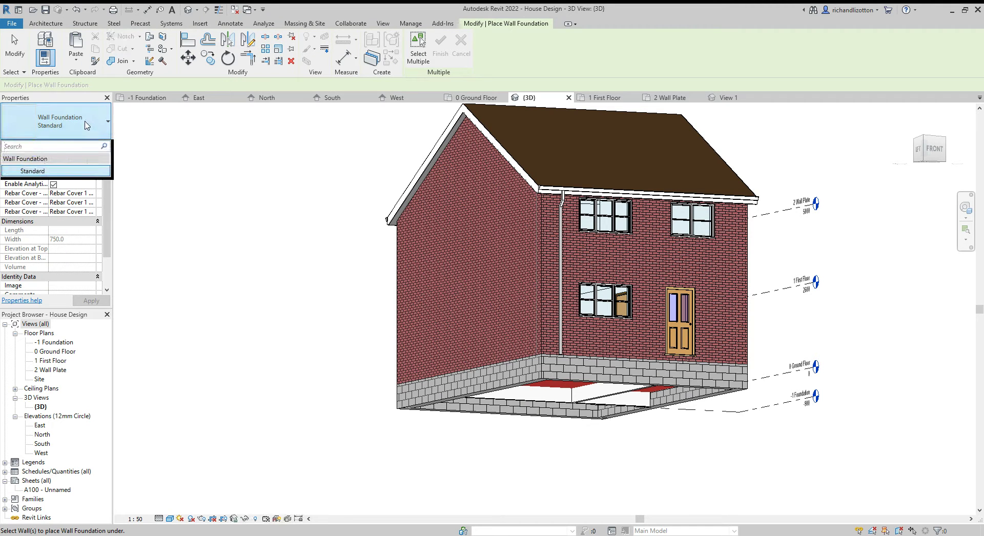
left_click(87, 124)
left_click(94, 147)
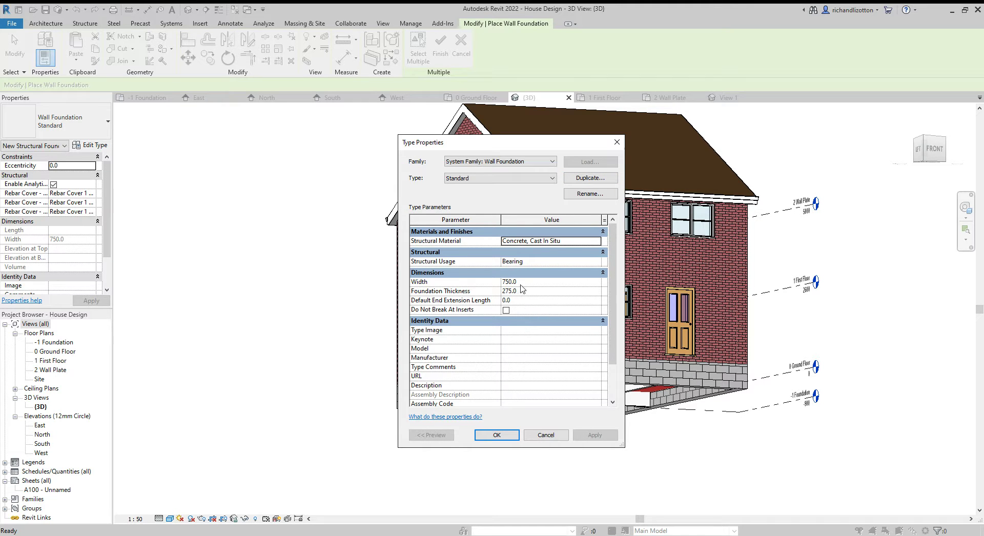
- Duplicate the Standard foundation type as 500x275 and change its width from 750 to 500
left_click(583, 179)
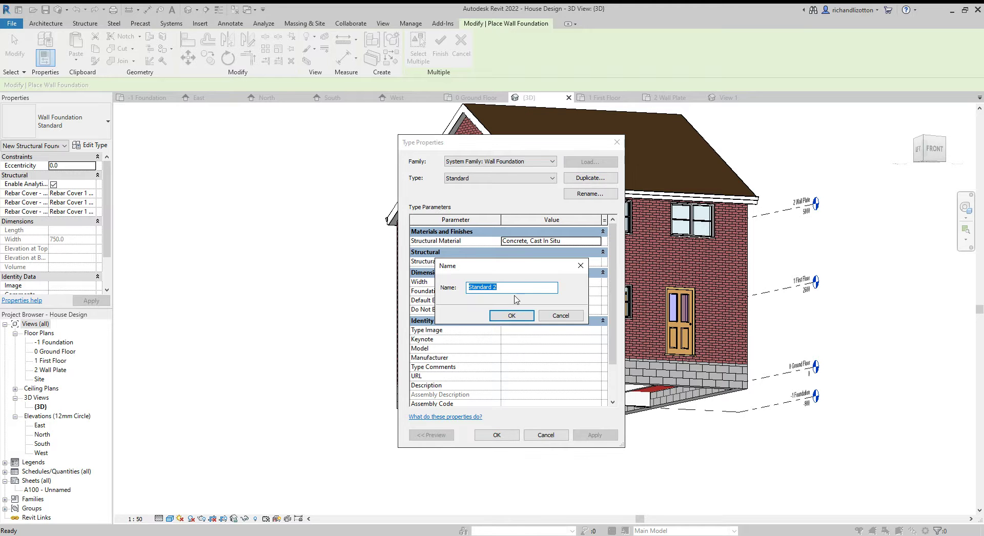
type("500x275")
left_click(511, 315)
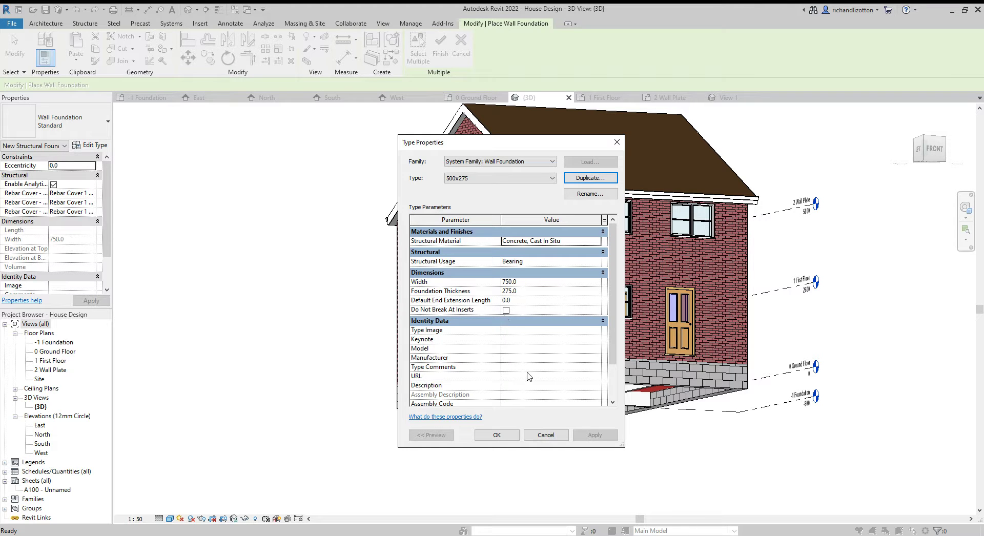
left_click(516, 282)
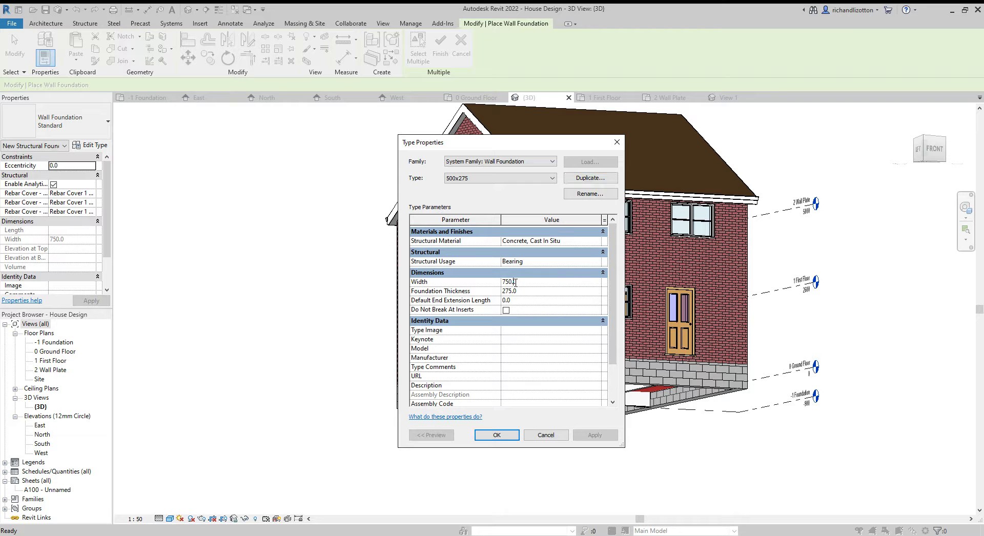
left_click_drag(509, 282, 503, 283)
type("50")
left_click(503, 436)
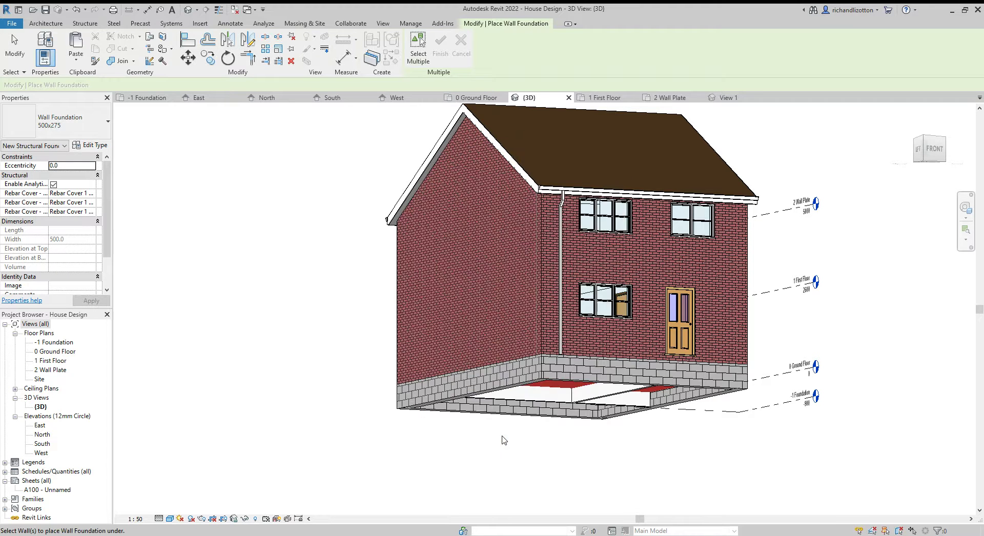
- Place 500x275 strip foundations under the two interior walls
middle_click_drag(573, 461, 564, 367, "shift")
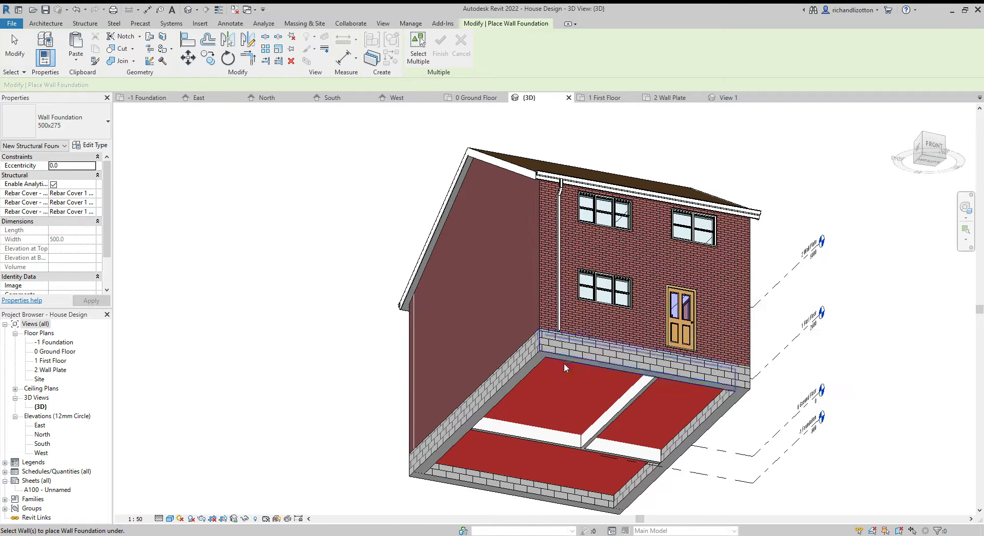
left_click(626, 409)
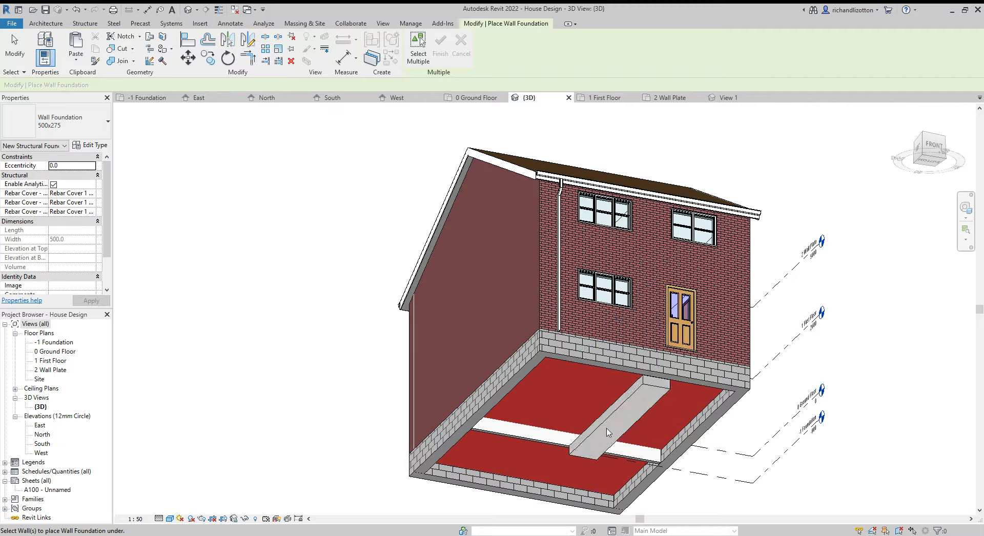
left_click(550, 445)
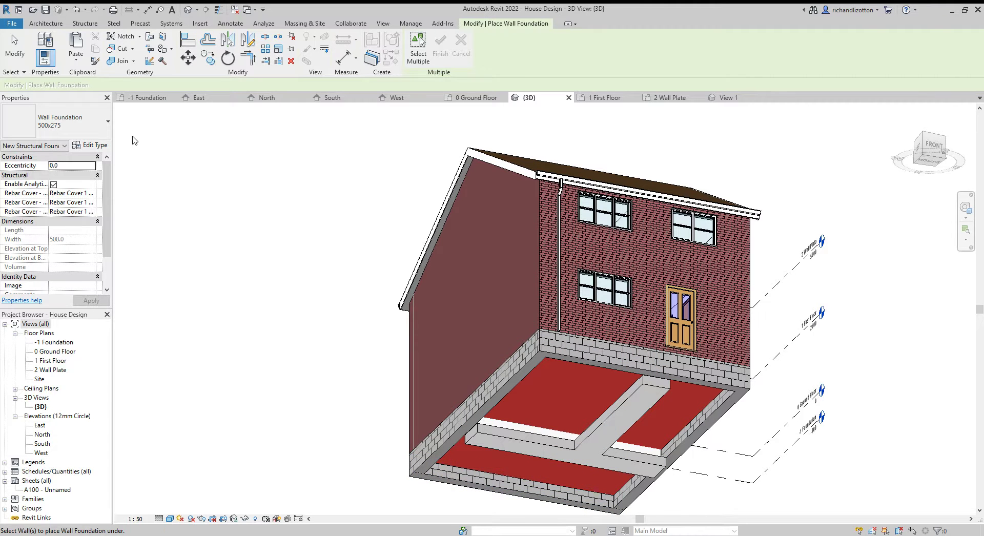
- Switch to the Standard type and add foundations under the left, back, right and front walls
left_click(106, 127)
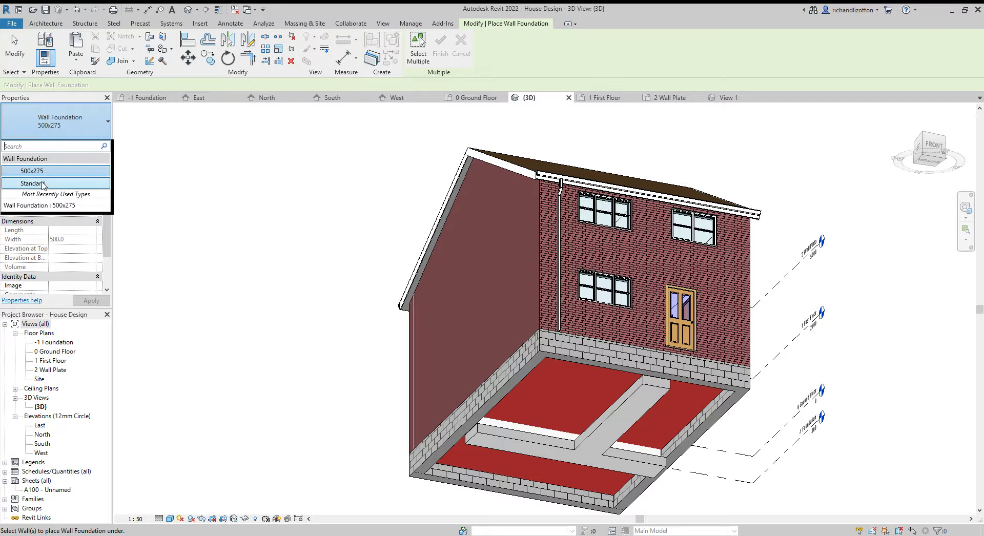
left_click(44, 183)
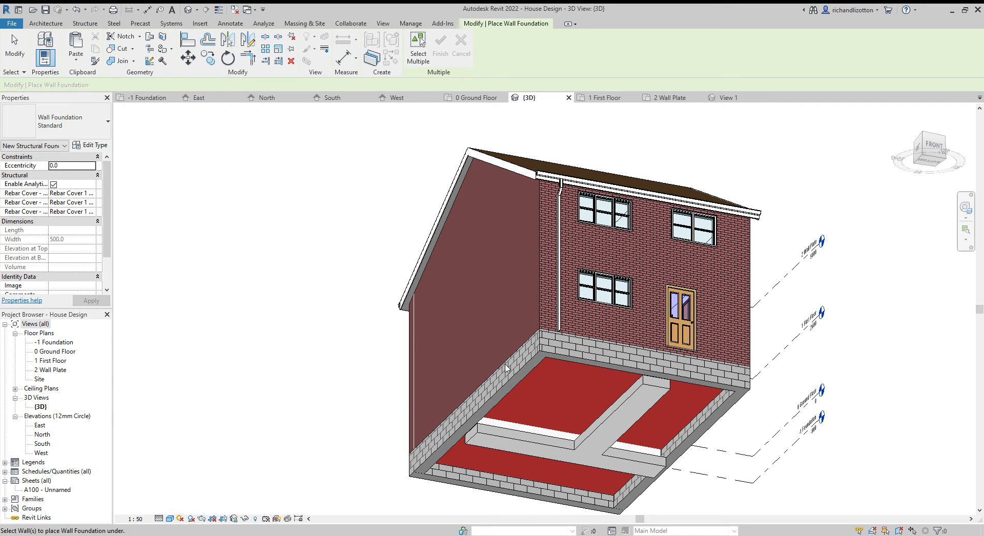
left_click(511, 383)
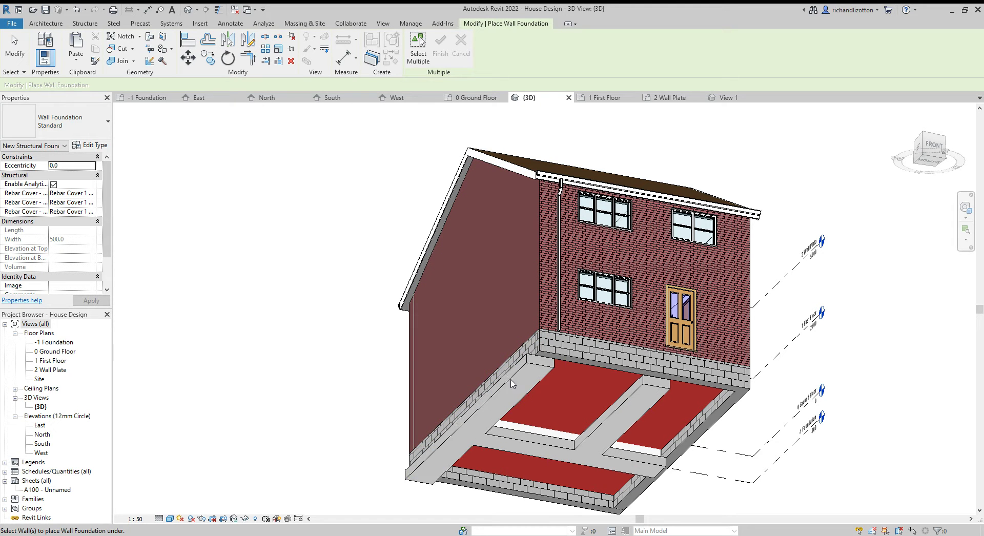
left_click(574, 356)
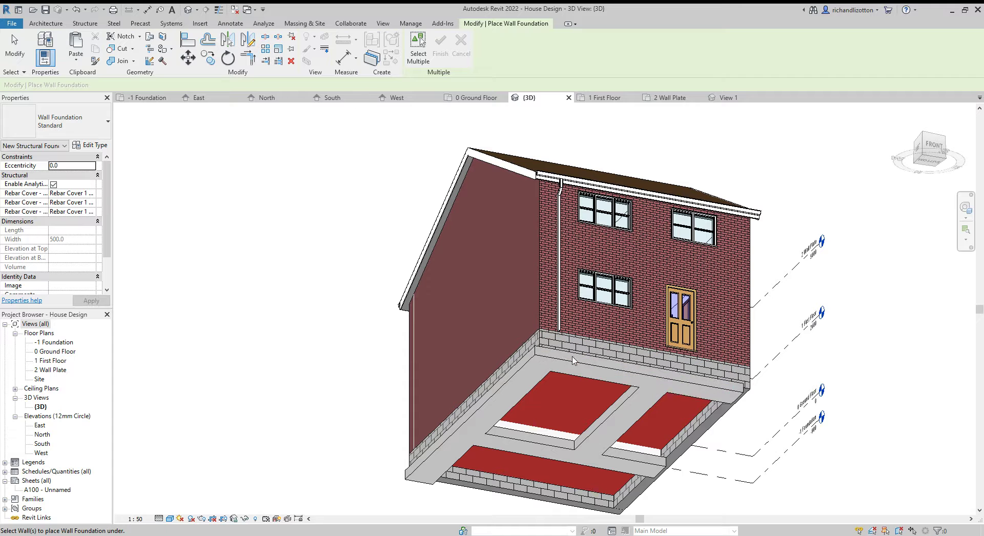
left_click(714, 435)
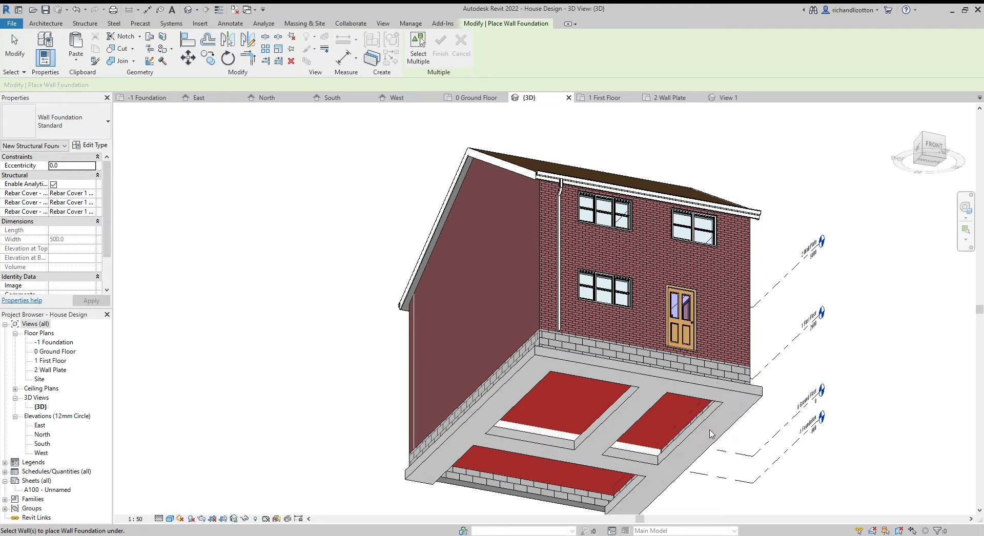
left_click(528, 497)
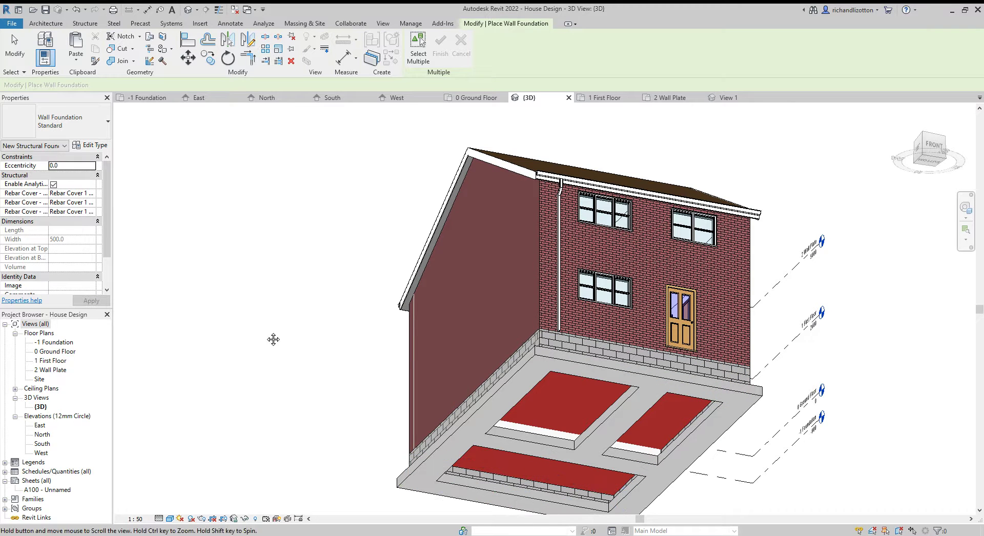
middle_click_drag(273, 340, 226, 275)
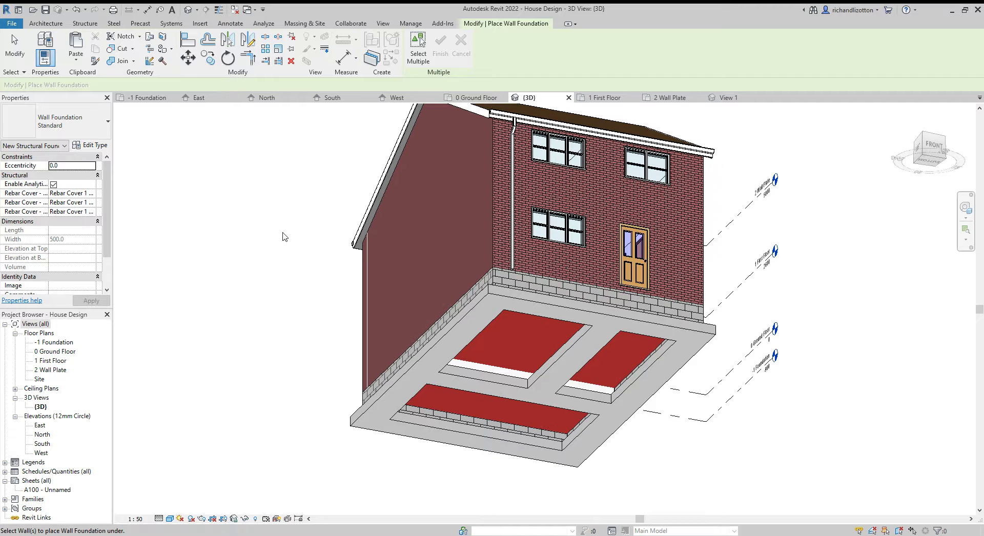